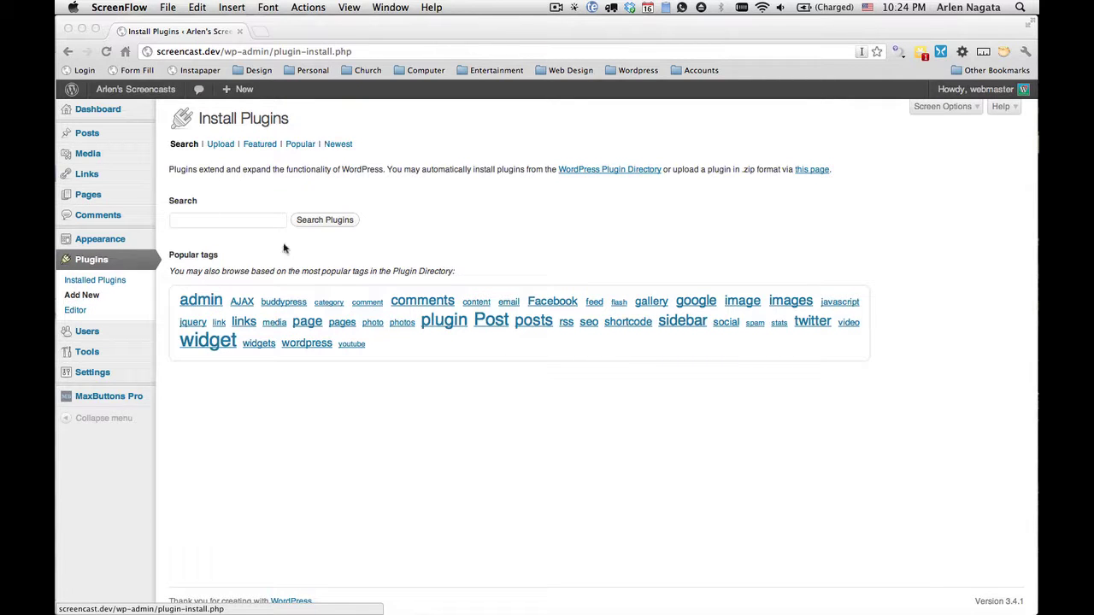
Step: Search the WordPress plugin directory for "powerpress"
left_click(221, 223)
left_click(226, 221)
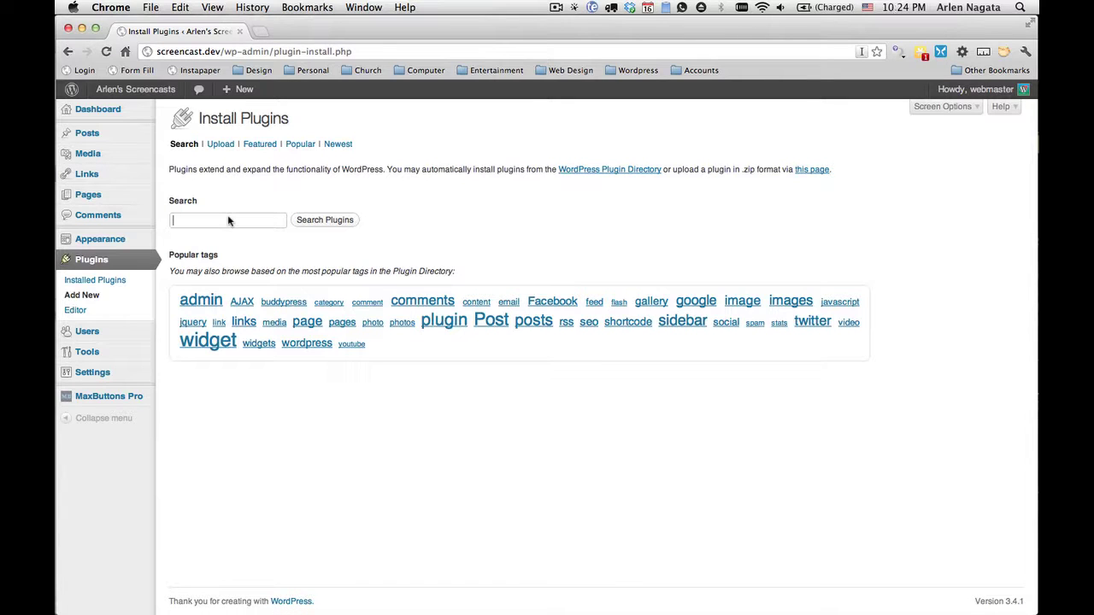
type("powerpress")
left_click(333, 220)
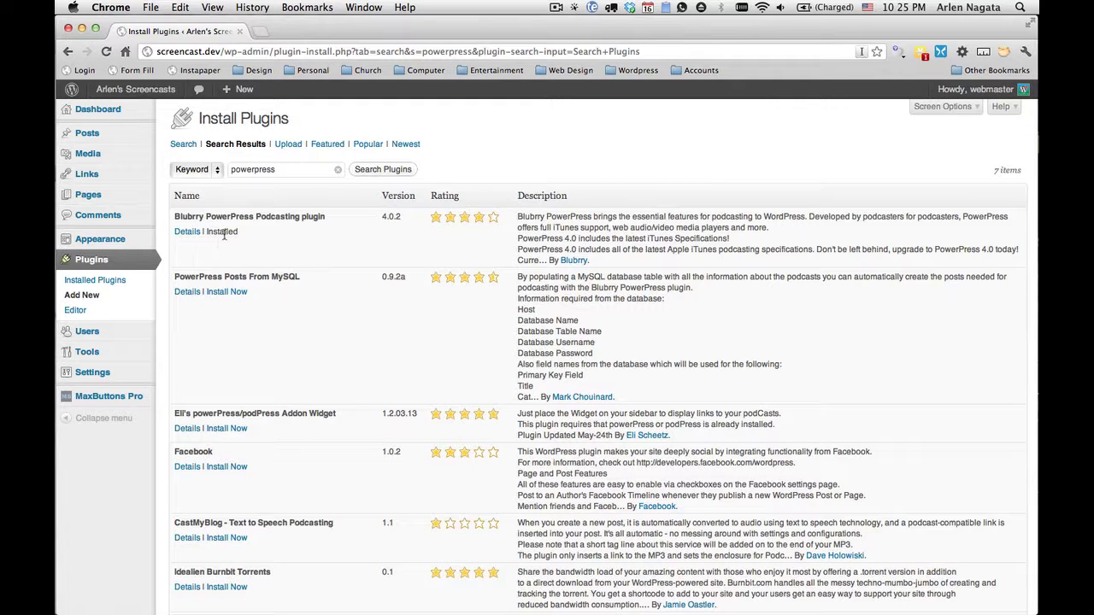
Step: Activate the Blubrry PowerPress plugin from the list of installed plugins
left_click(115, 282)
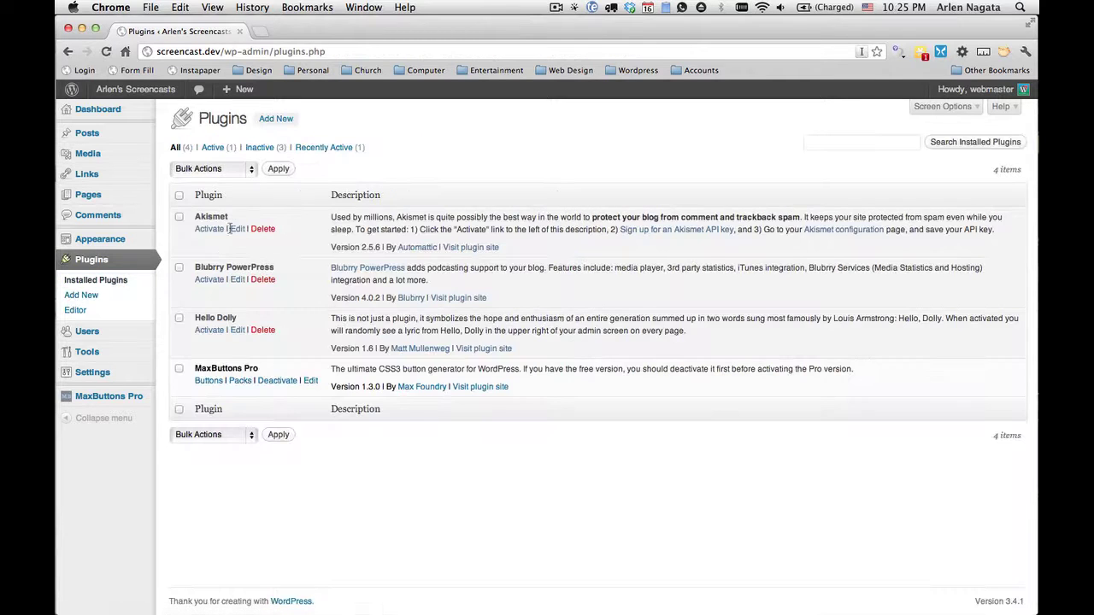
left_click(209, 281)
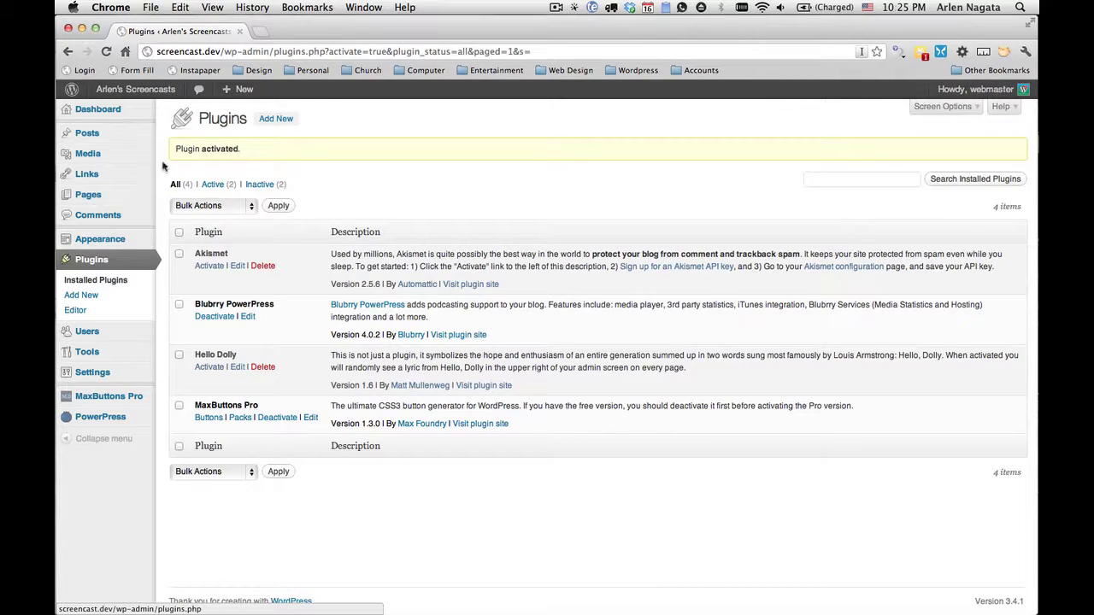
Step: Create a new post titled "This is my podcast" with the body text "lorem ipsum text here."
mouse_move(250, 96)
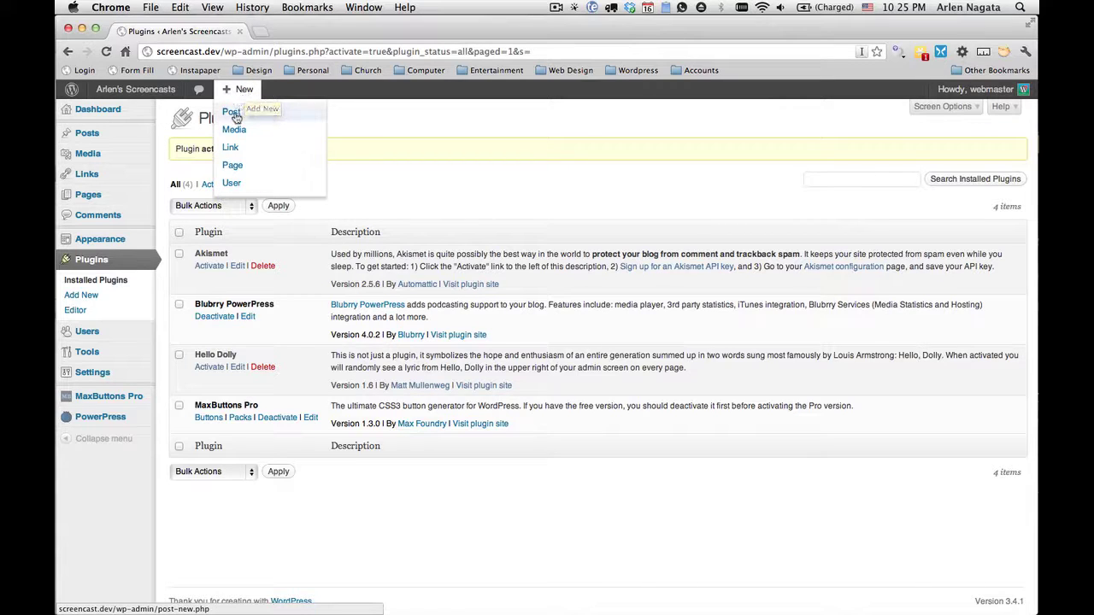
left_click(233, 114)
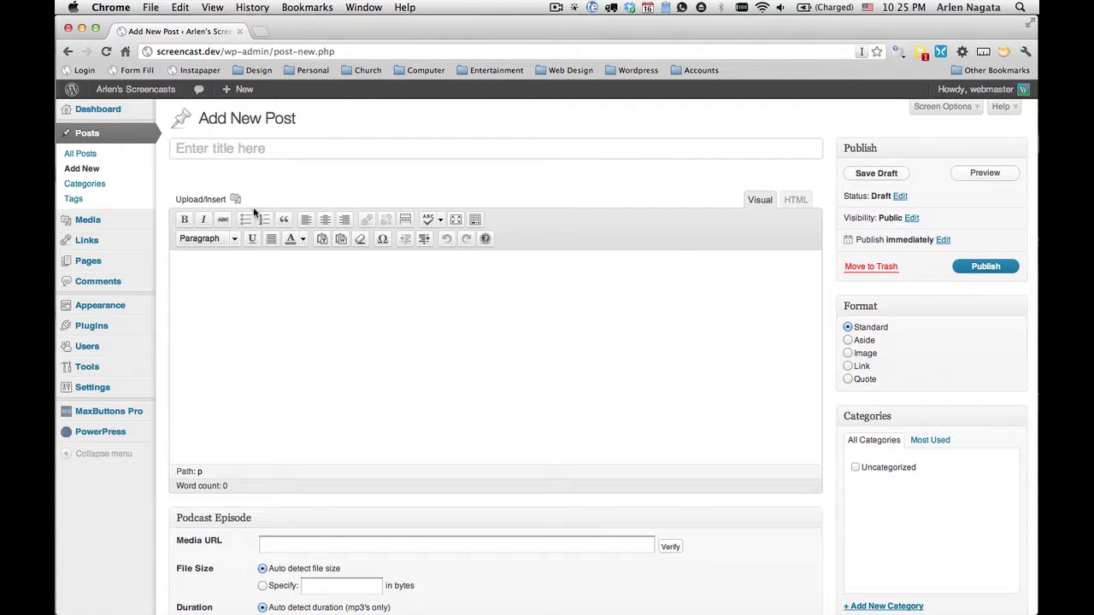
type("This i")
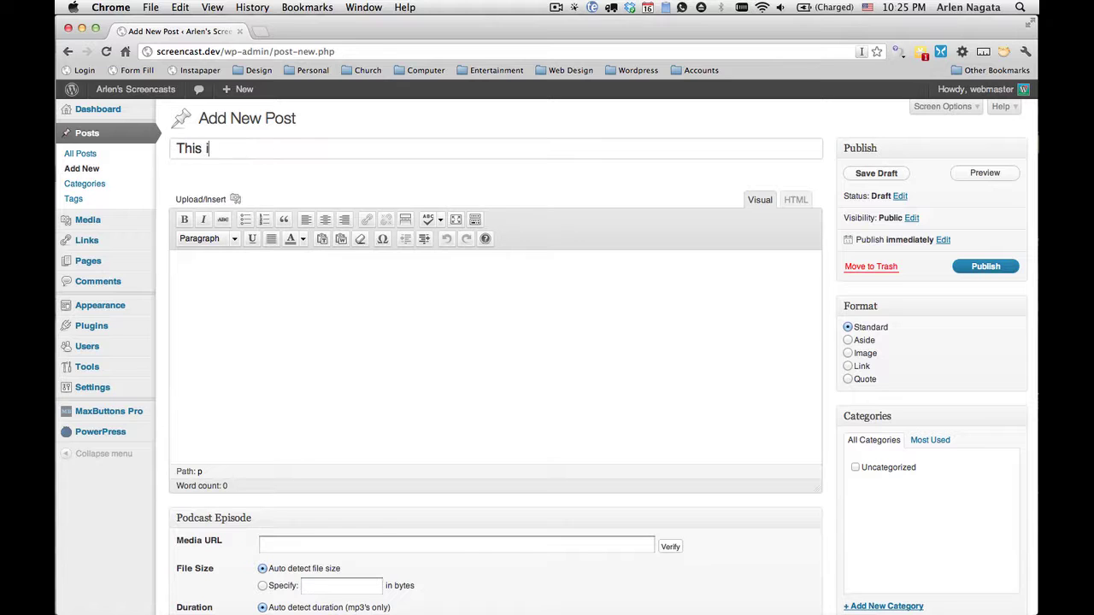
type("s my podcast")
key("Tab")
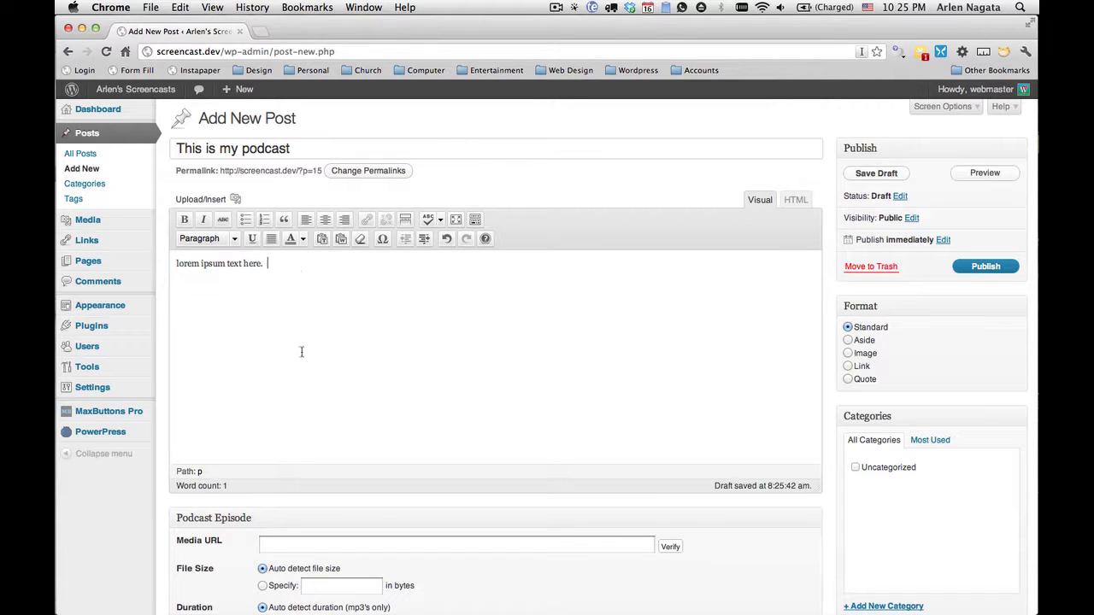
scroll(347, 401, "down", 5)
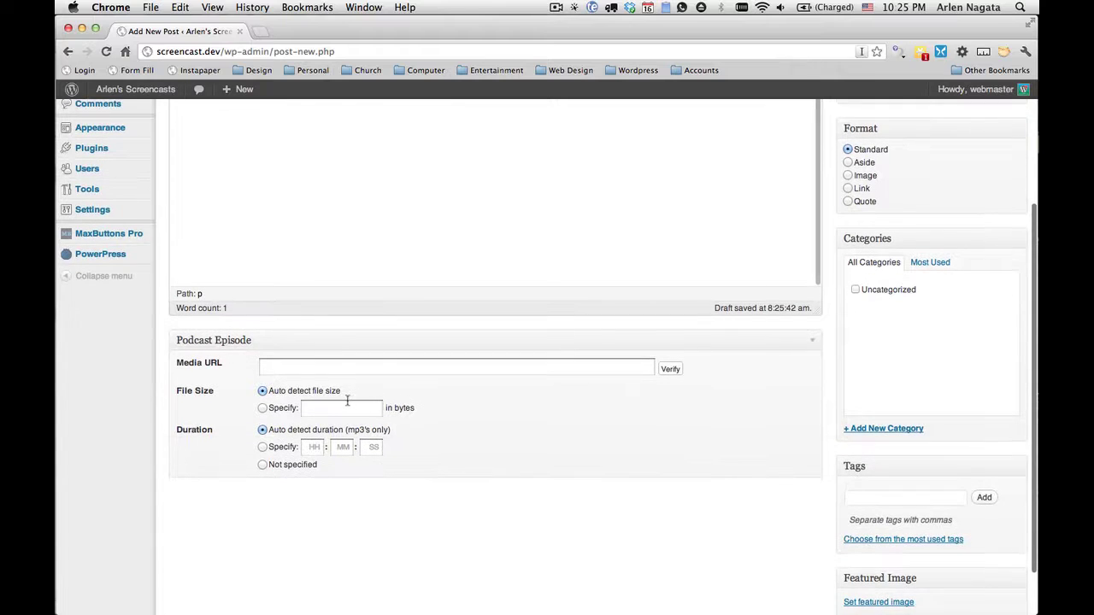
left_click(330, 366)
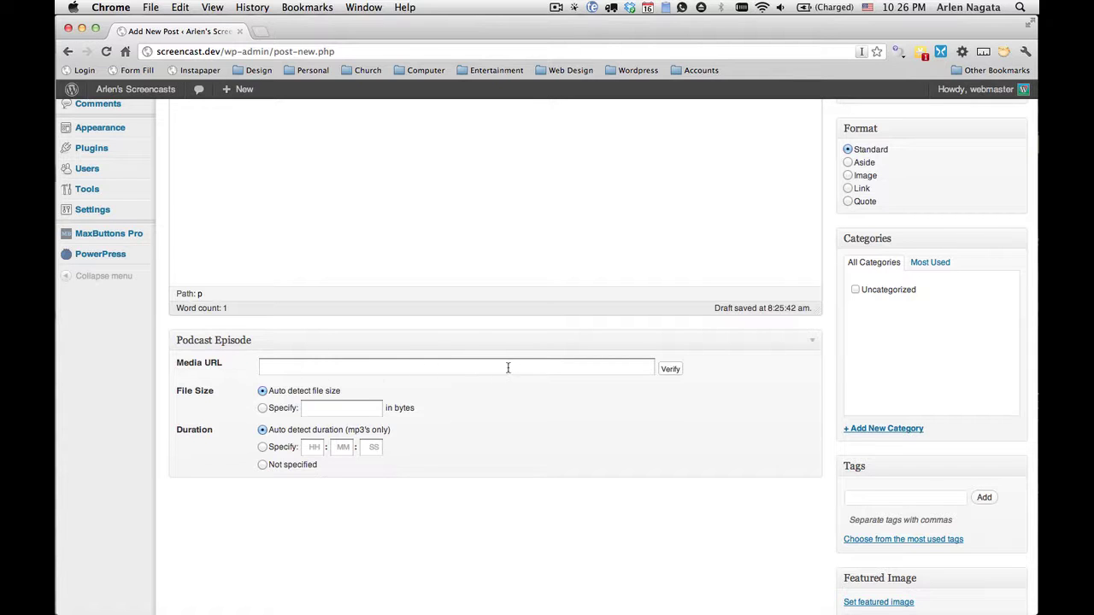
scroll(510, 367, "up", 2)
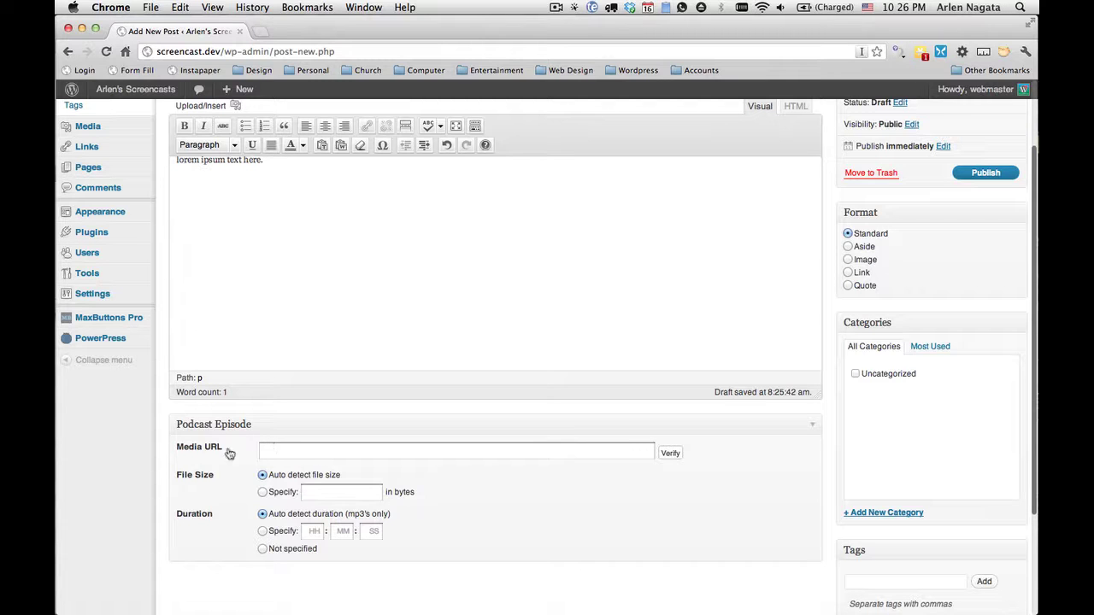
scroll(148, 420, "up", 2)
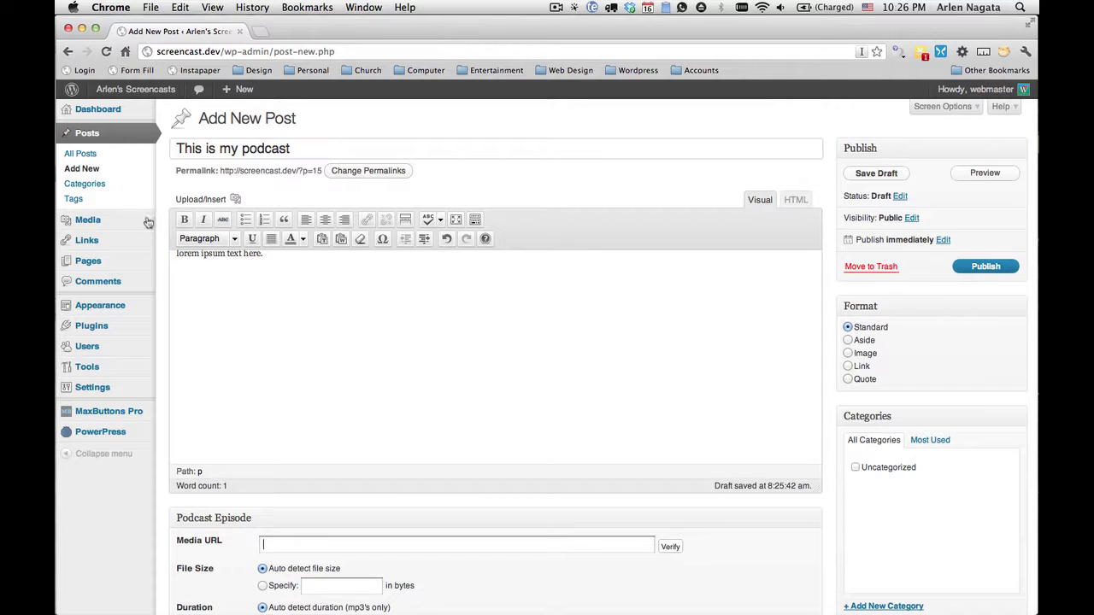
Step: Open the page for adding new media in a separate browser tab and switch to it
mouse_move(99, 228)
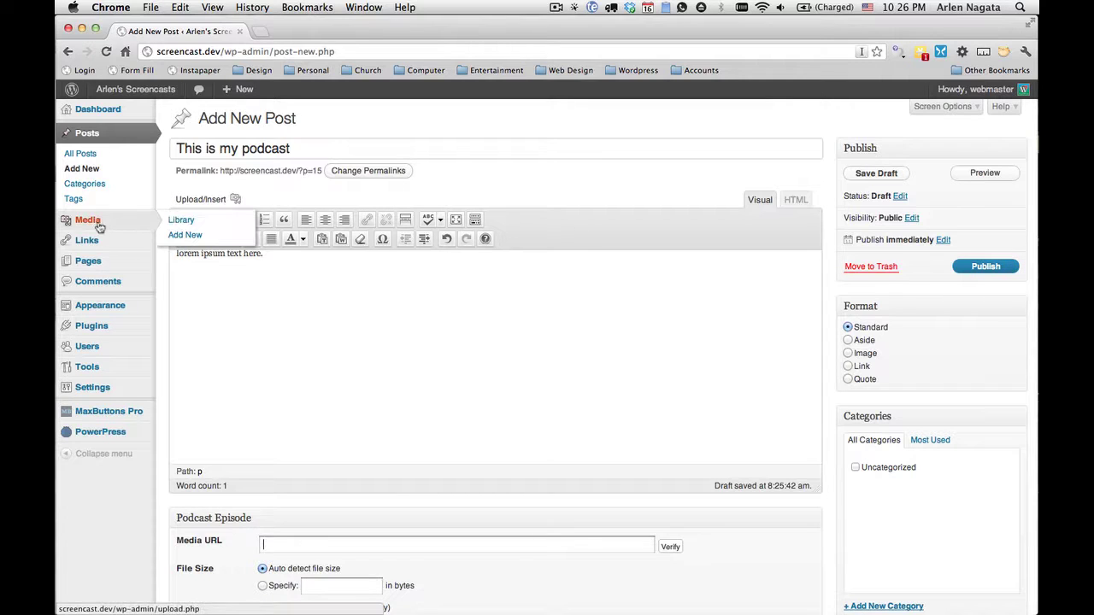
right_click(207, 241)
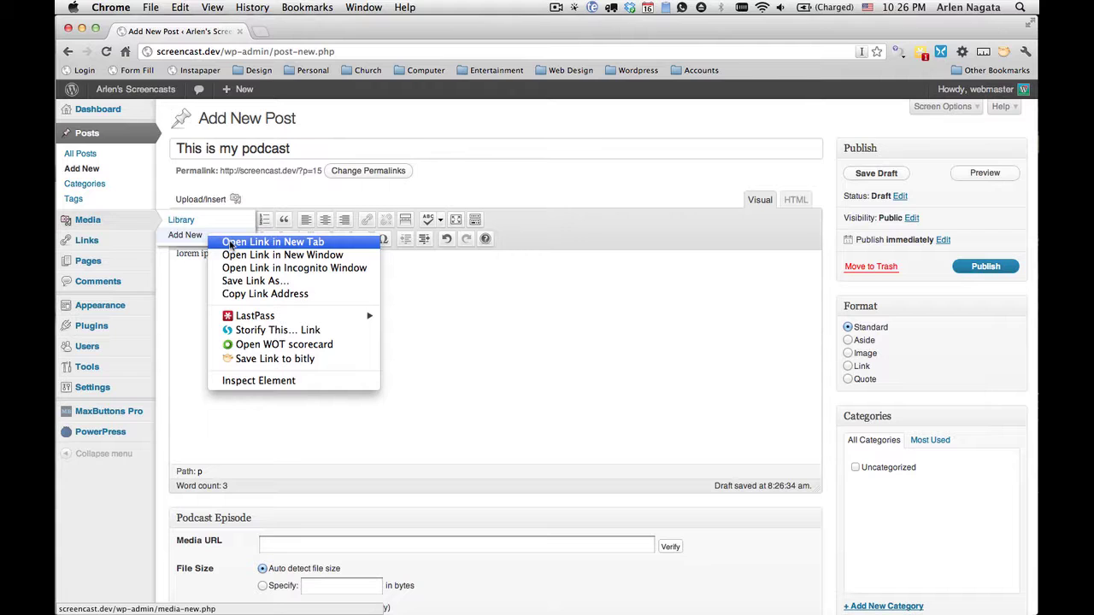
left_click(282, 243)
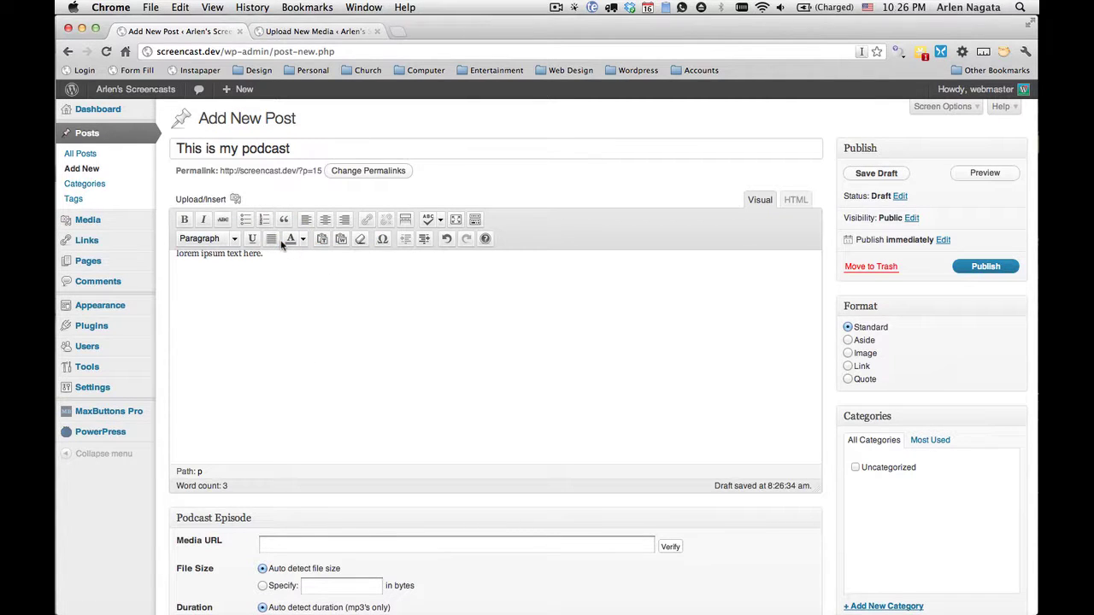
left_click(311, 31)
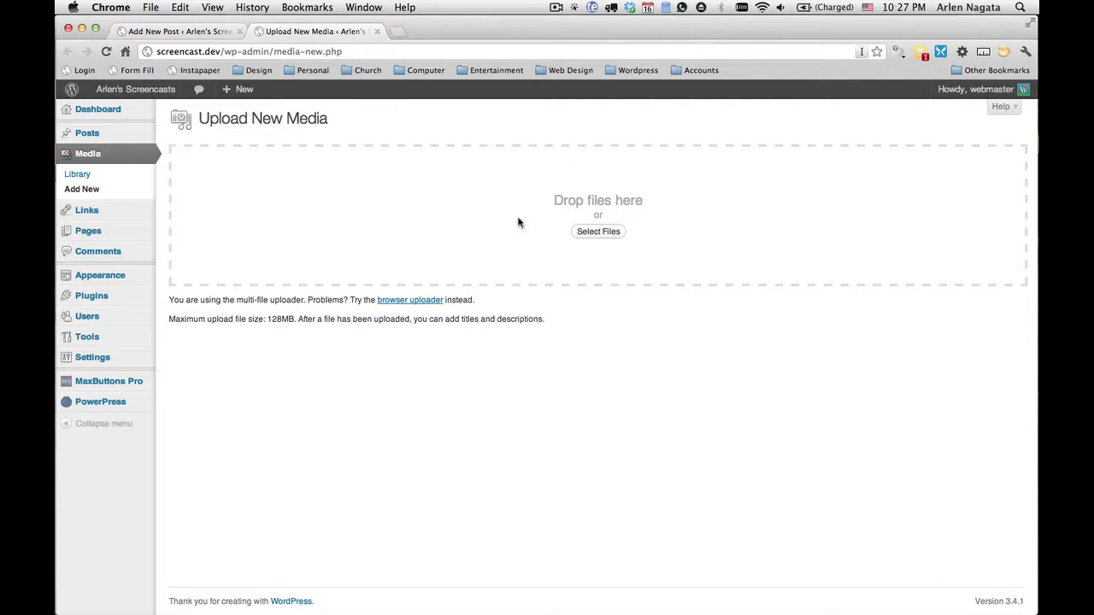
Step: Switch to Finder and upload the SGL audio file ending in "-1_Mix.mp3" from the Downloads folder to the media uploader
left_click(610, 231)
mouse_move(1035, 175)
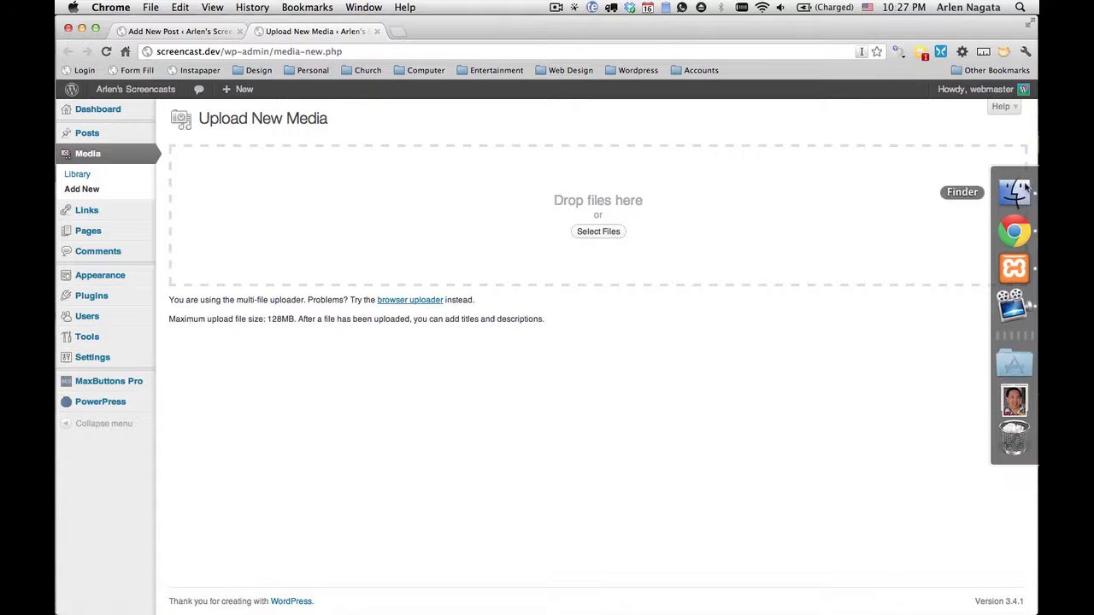
left_click(1015, 193)
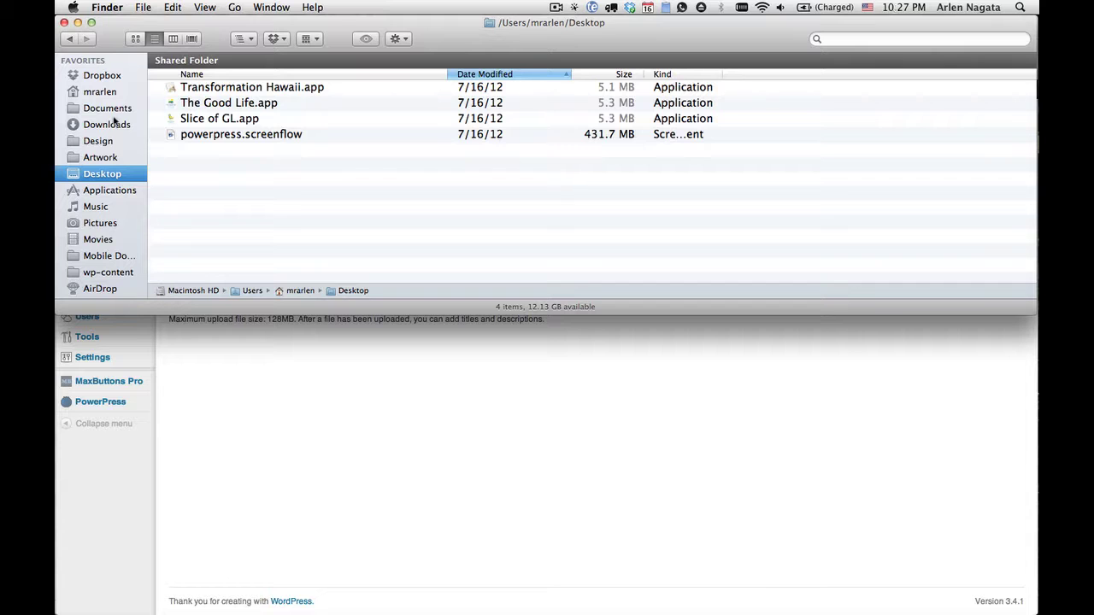
left_click(107, 127)
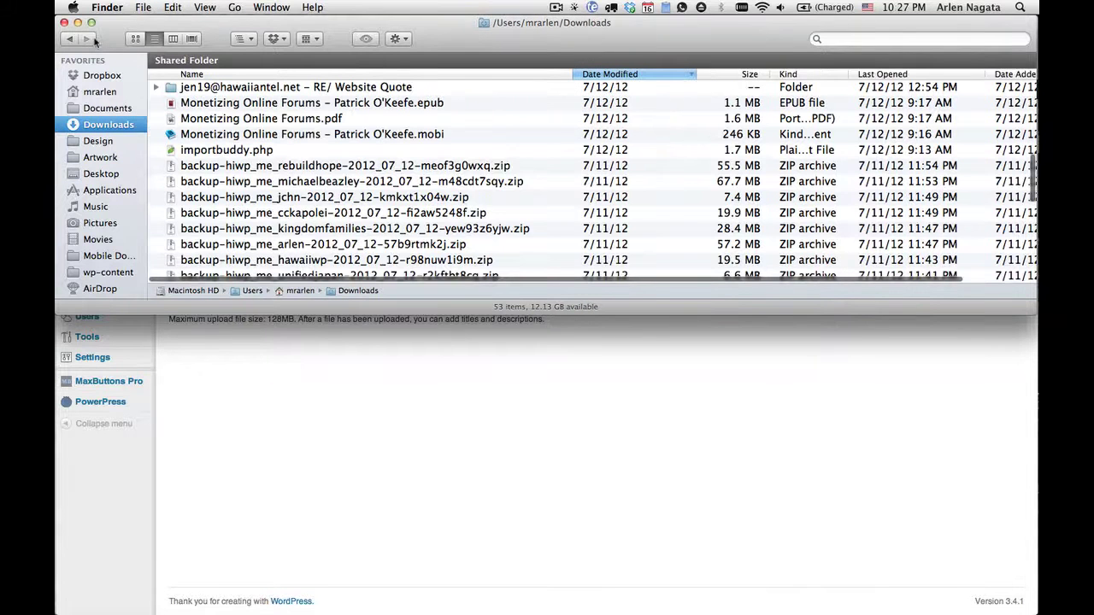
mouse_move(91, 26)
left_click(133, 45)
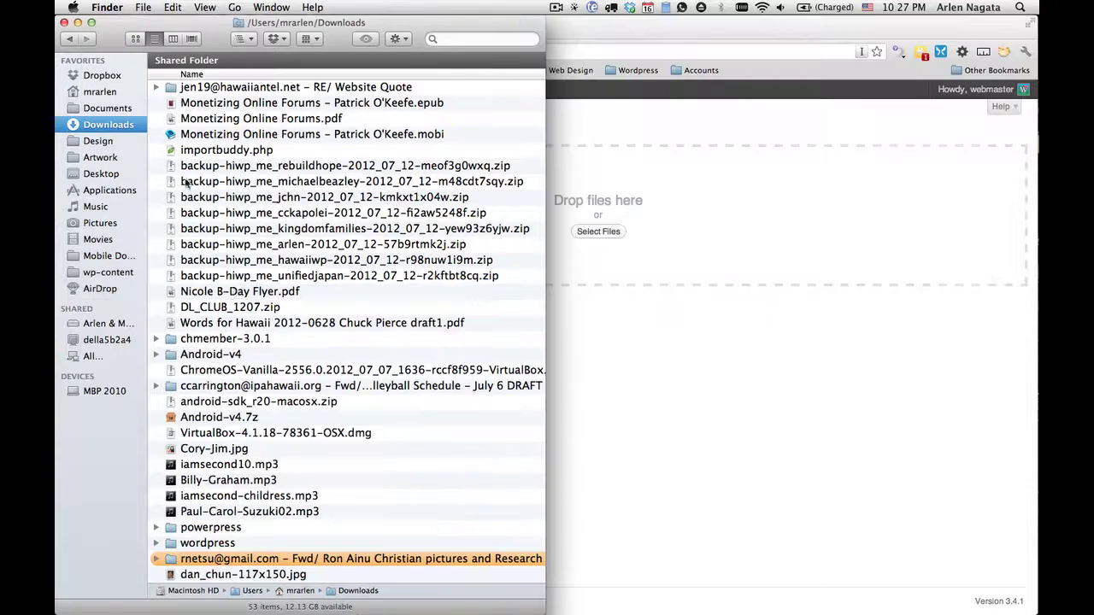
scroll(219, 393, "down", 2)
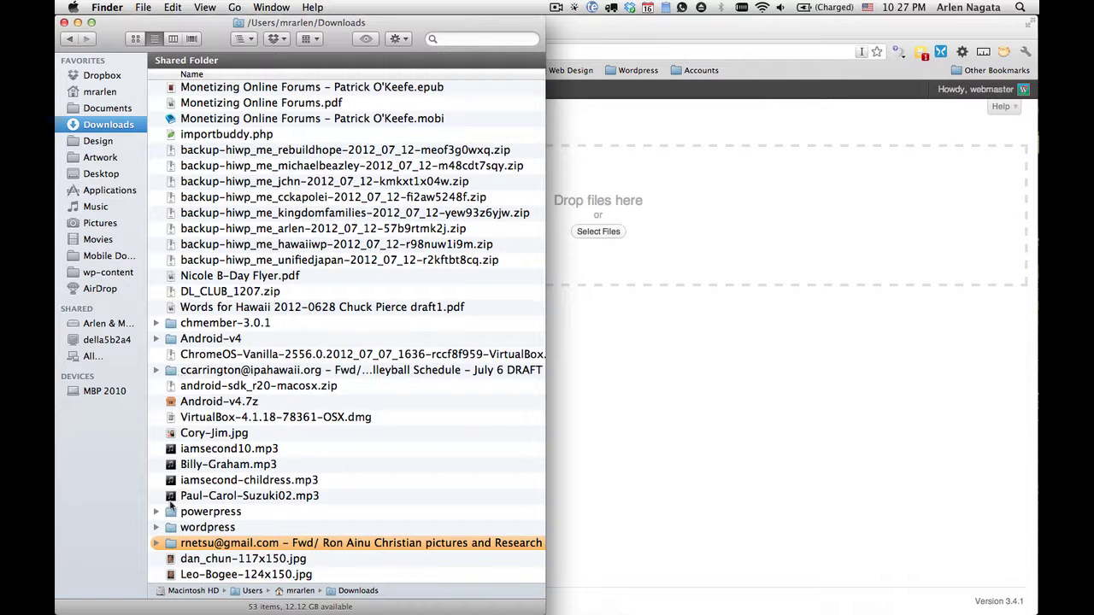
scroll(171, 506, "up", 10)
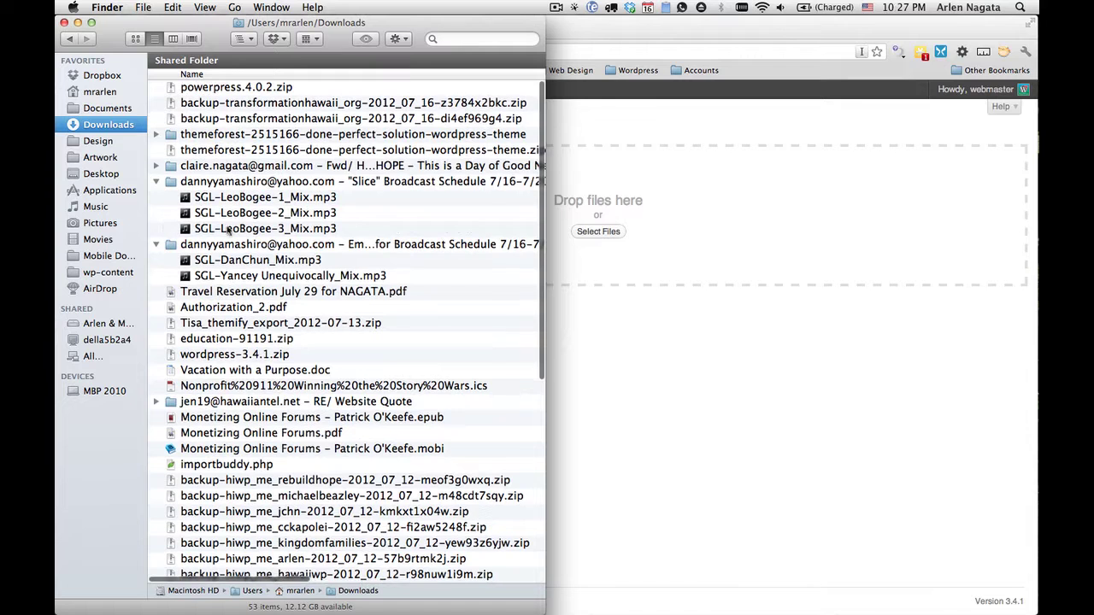
left_click_drag(260, 202, 639, 215)
left_click(666, 356)
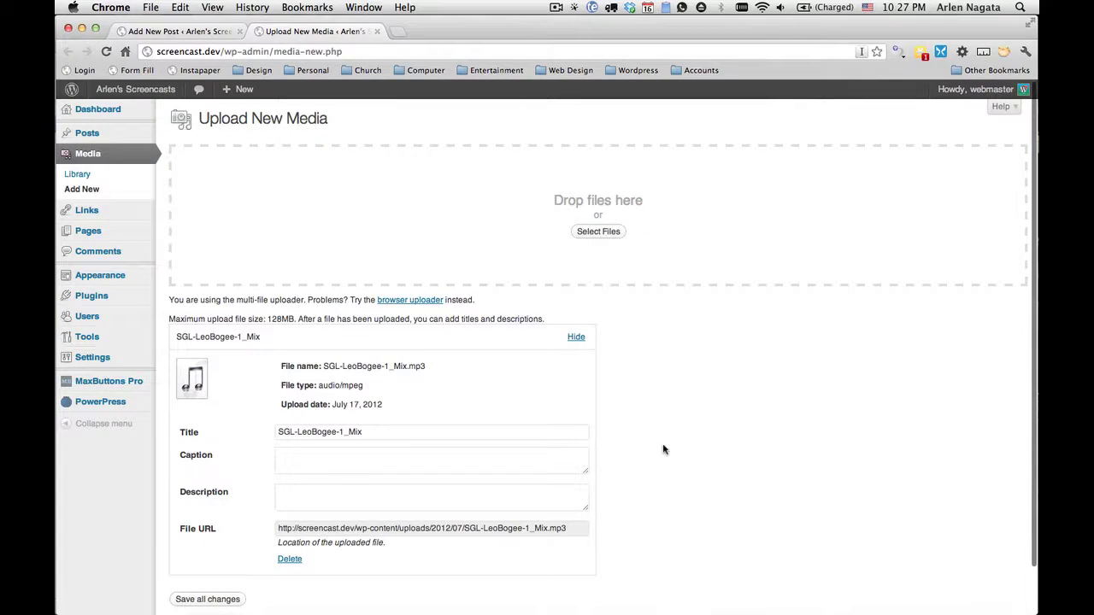
Step: Upload a second audio file through the file chooser, taking the first MP3 in the folder it offers
scroll(664, 450, "down", 1)
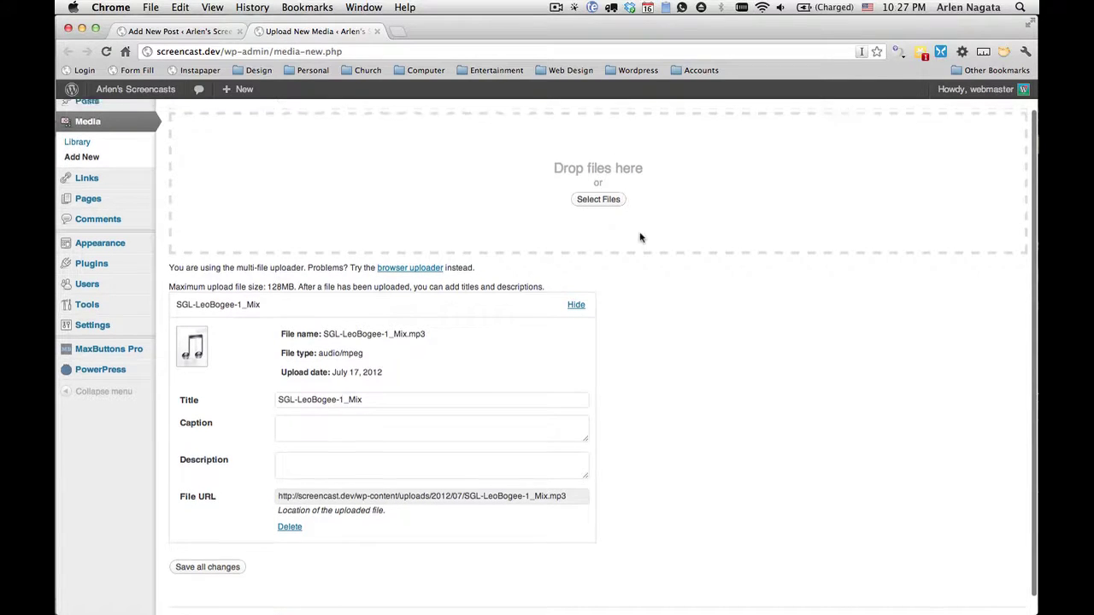
scroll(640, 237, "up", 2)
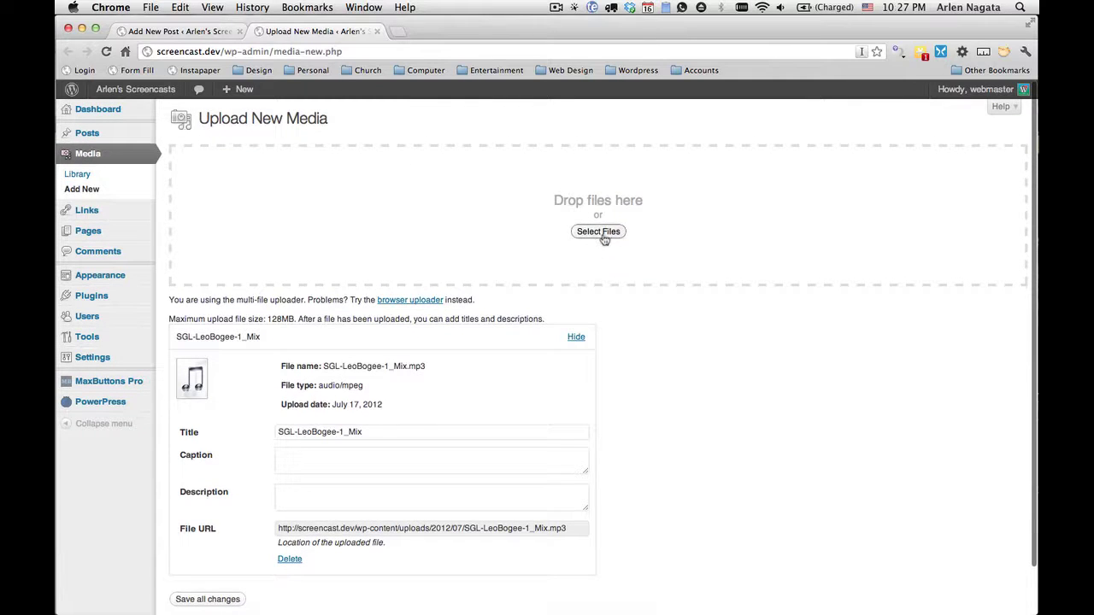
left_click(603, 235)
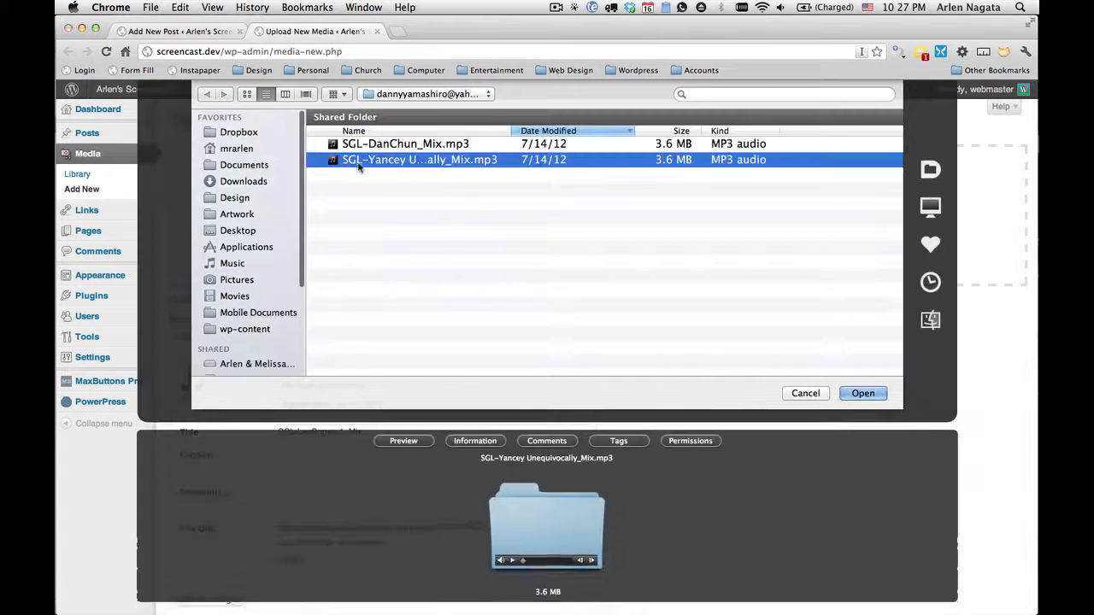
left_click(382, 143)
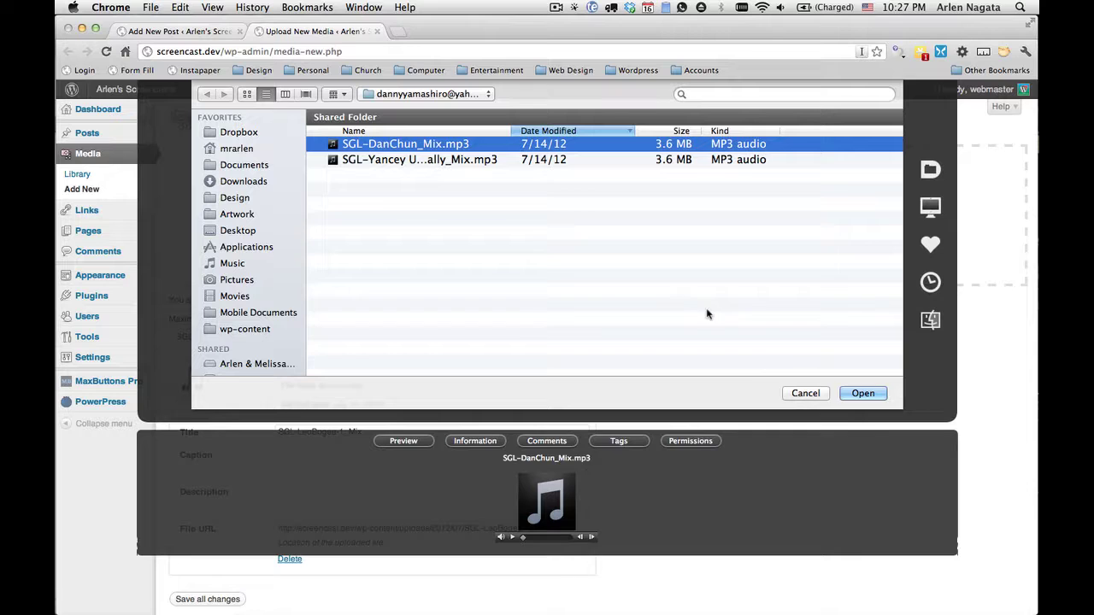
left_click(861, 395)
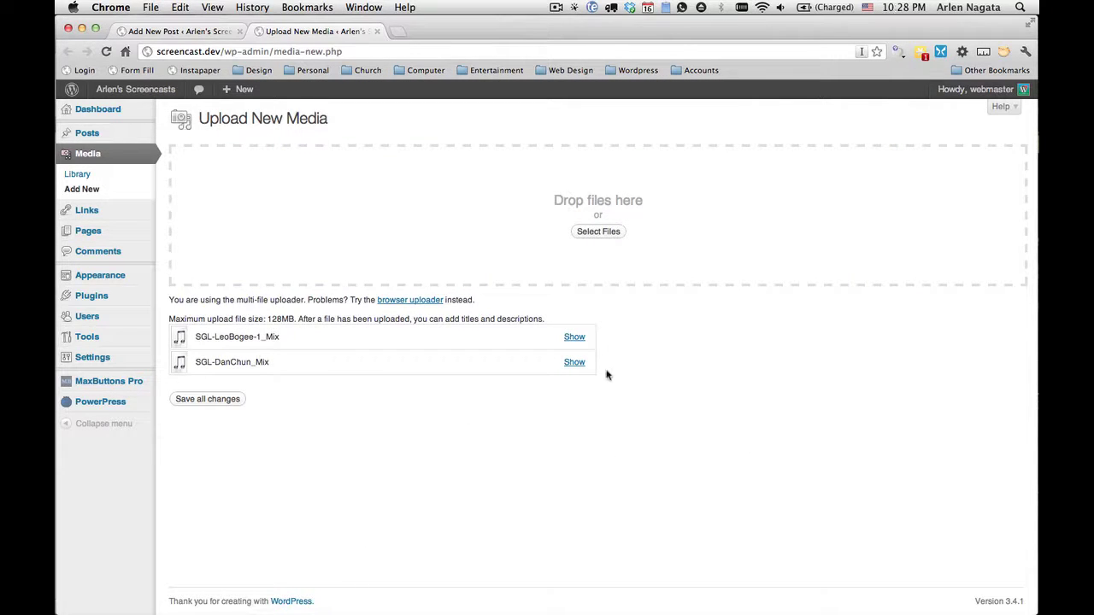
Step: Copy the file URL of the first uploaded MP3 into the podcast post's Media URL field
left_click(574, 337)
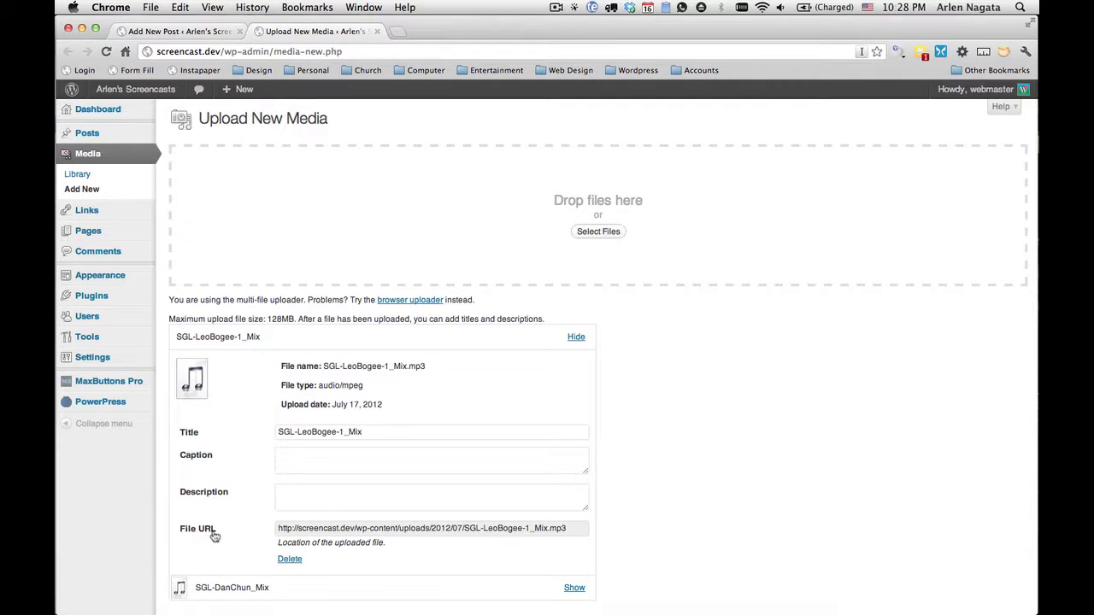
left_click(292, 531)
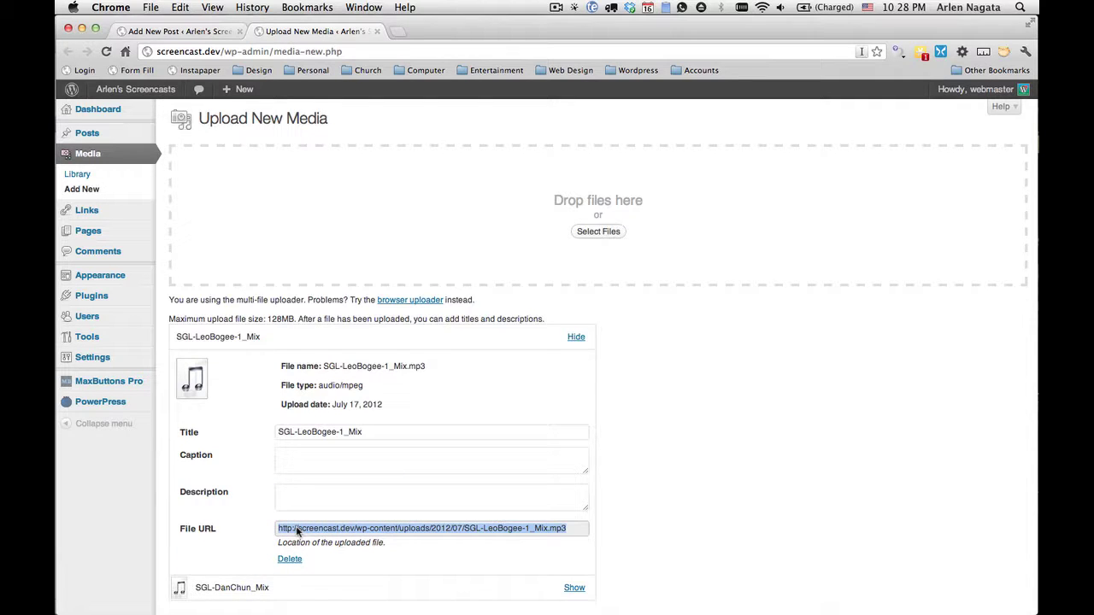
key("super+c")
left_click(191, 32)
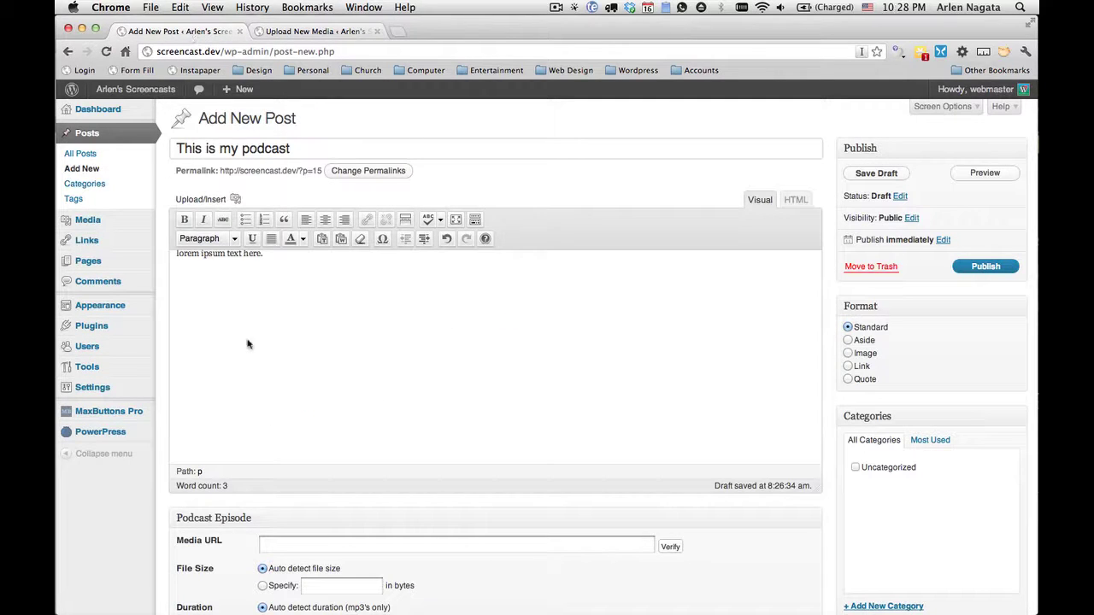
left_click(312, 545)
key("super+v")
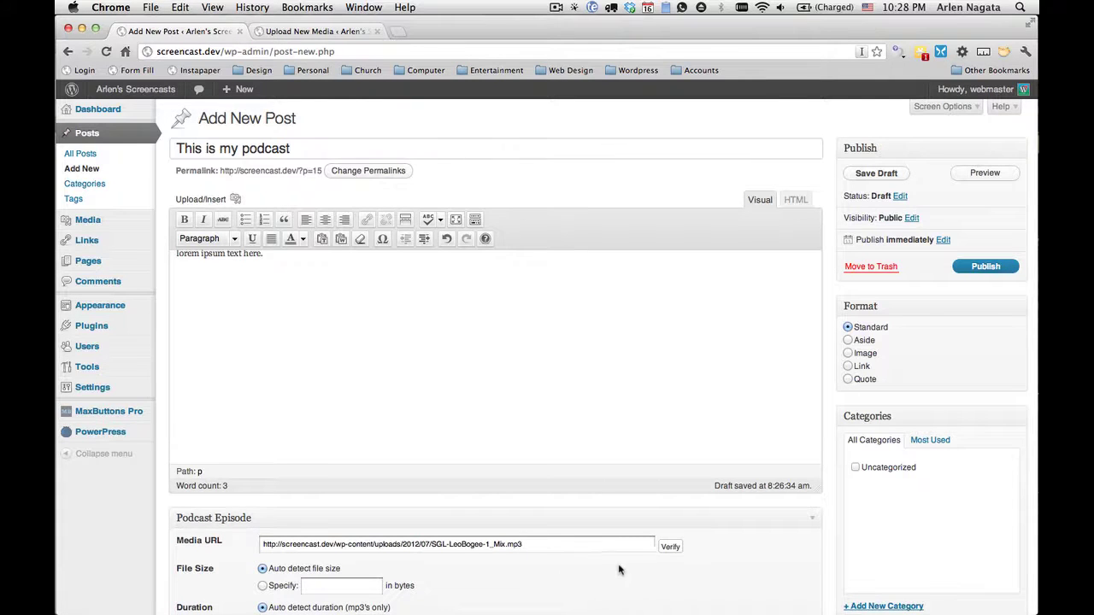
Step: Verify the media URL in the post's Podcast Episode section
scroll(704, 566, "down", 4)
scroll(704, 566, "down", 2)
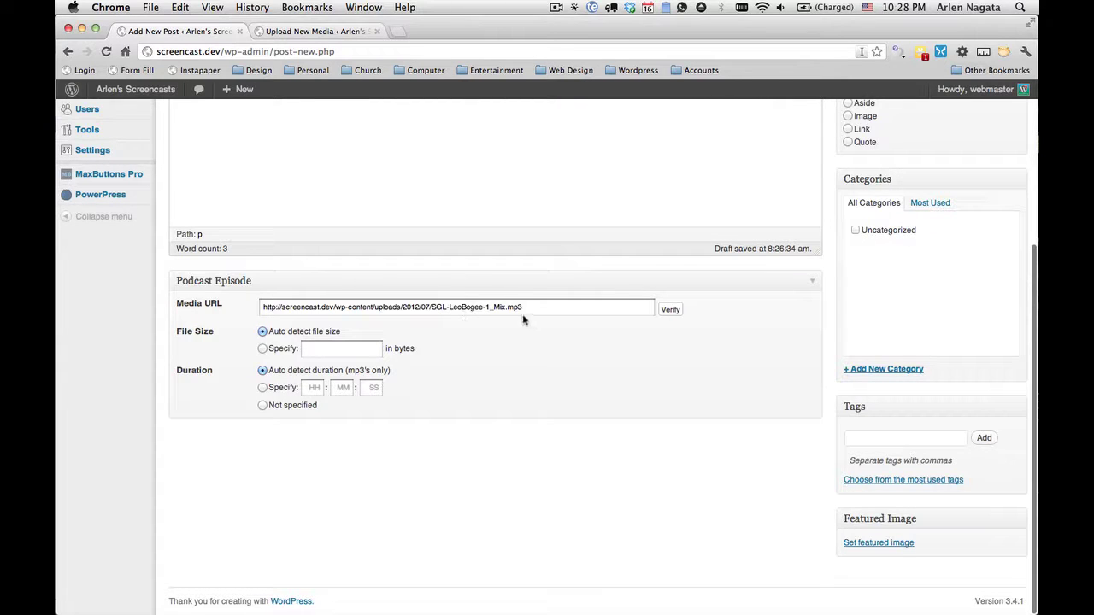
left_click(669, 311)
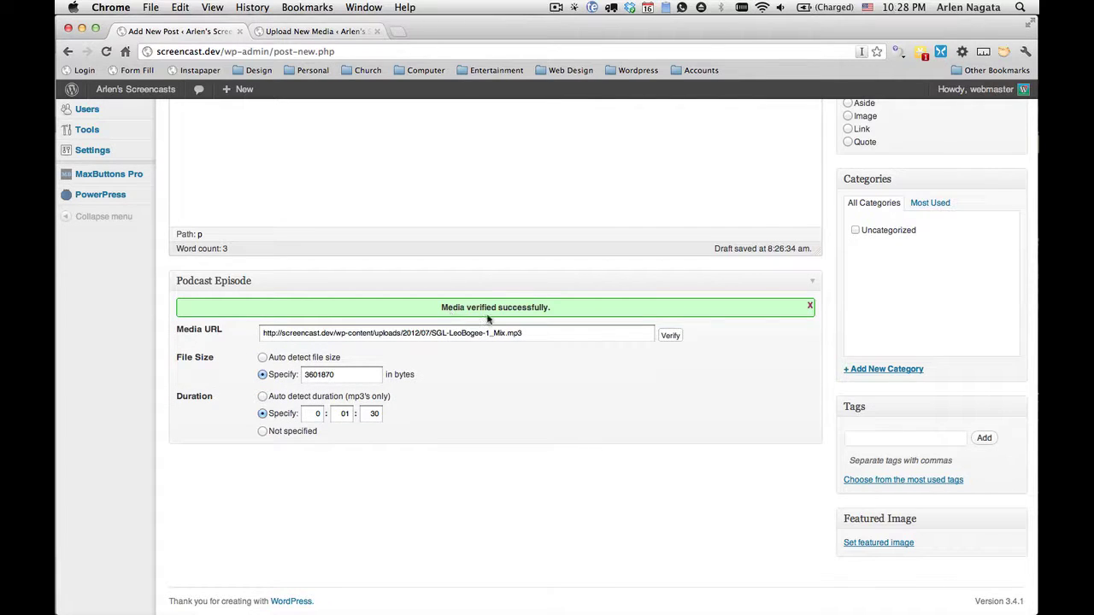
scroll(787, 350, "up", 5)
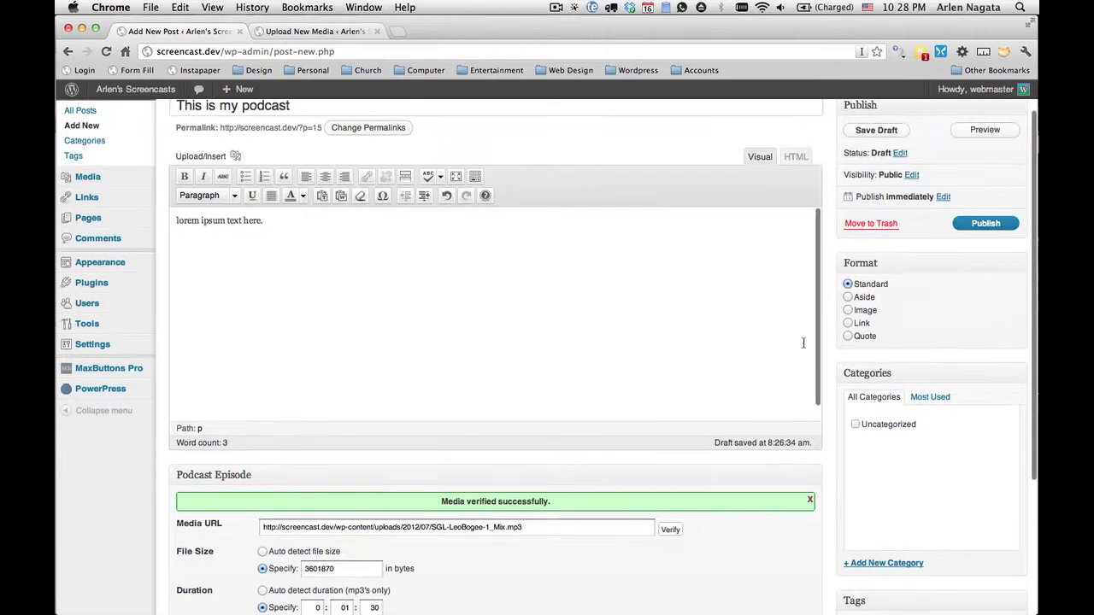
Step: Publish the podcast post and view it on the live site down to its audio player
left_click(987, 224)
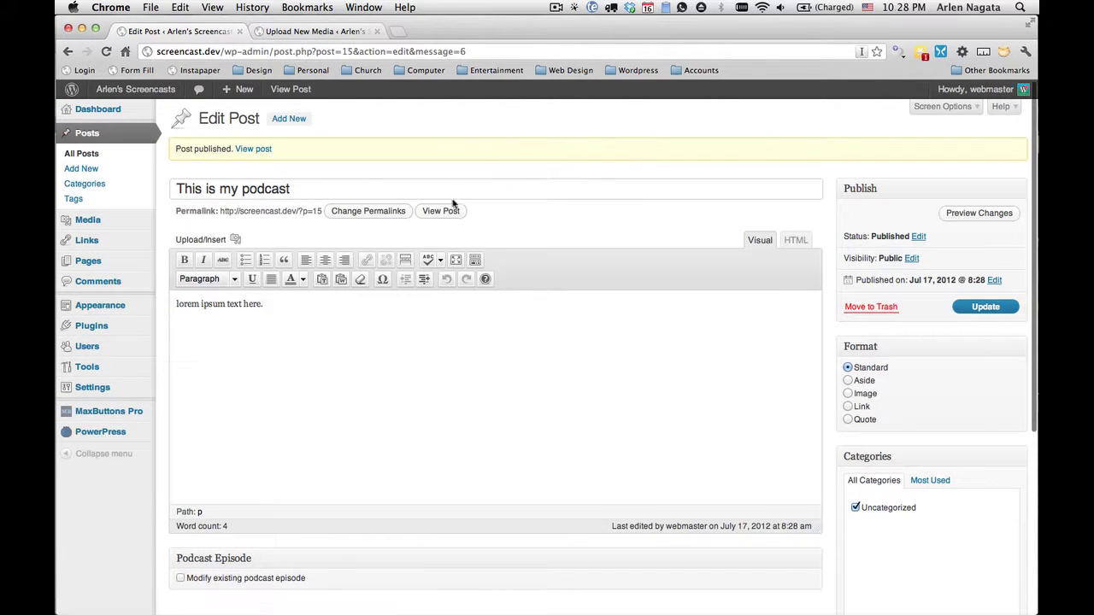
left_click(448, 212)
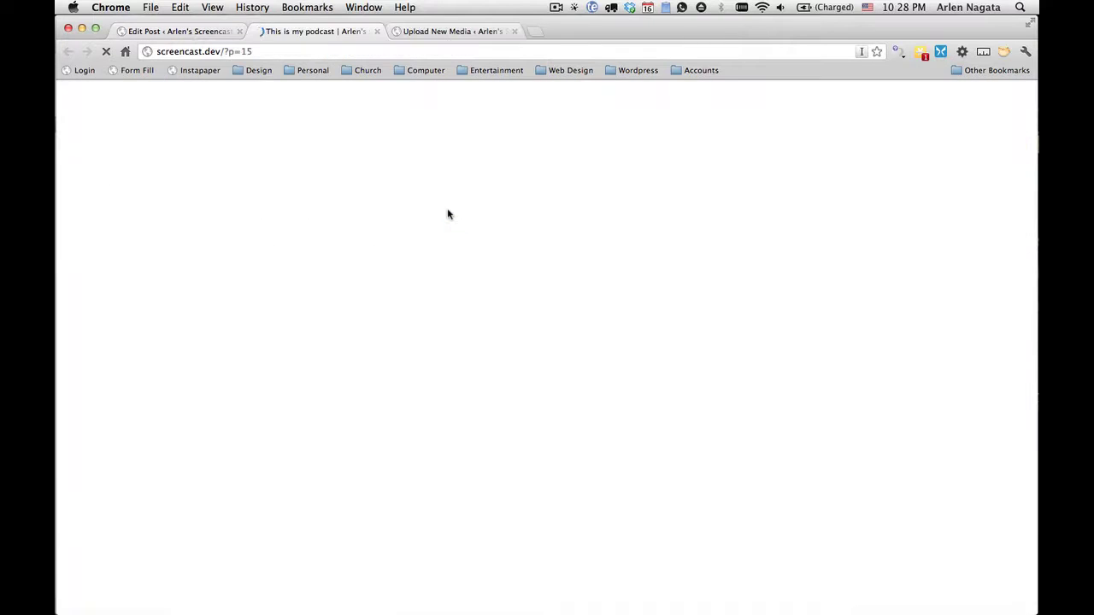
scroll(140, 378, "down", 5)
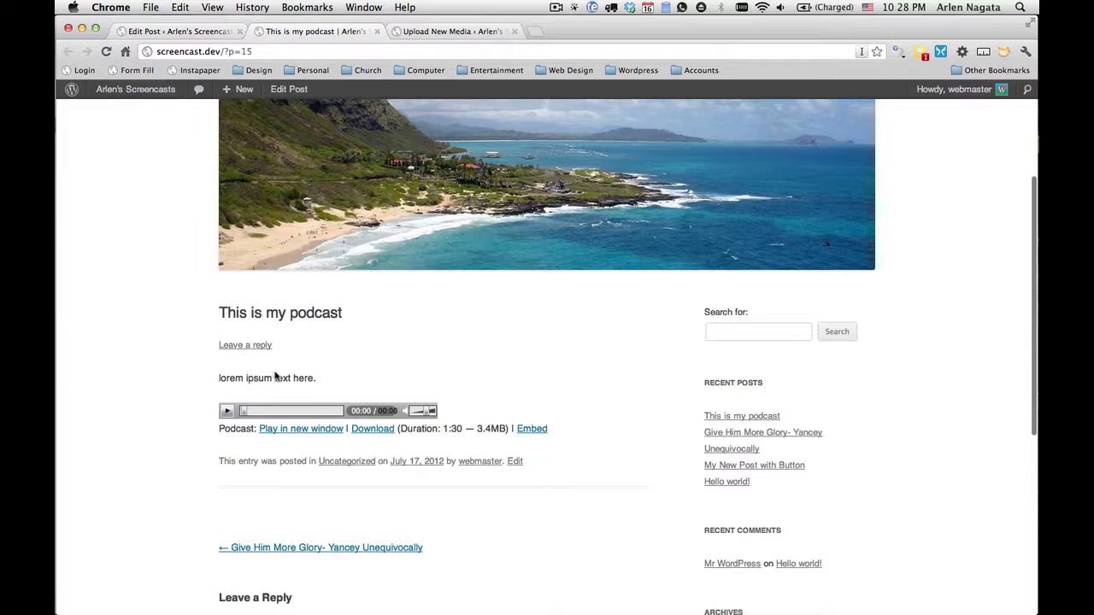
scroll(190, 458, "down", 2)
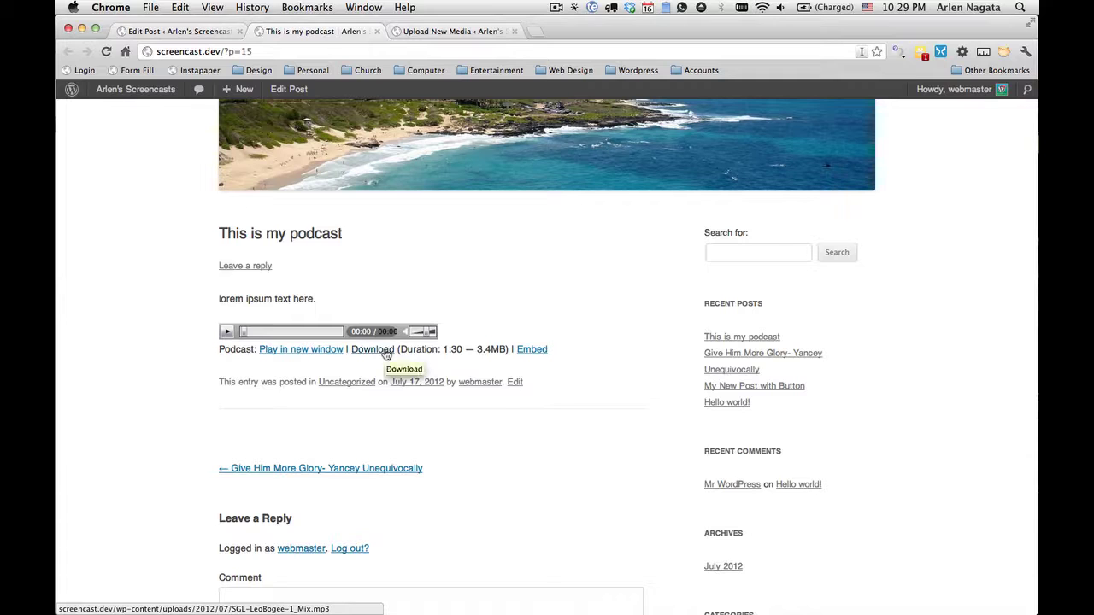
Step: Show the embed code of the podcast player in the published post
left_click(542, 356)
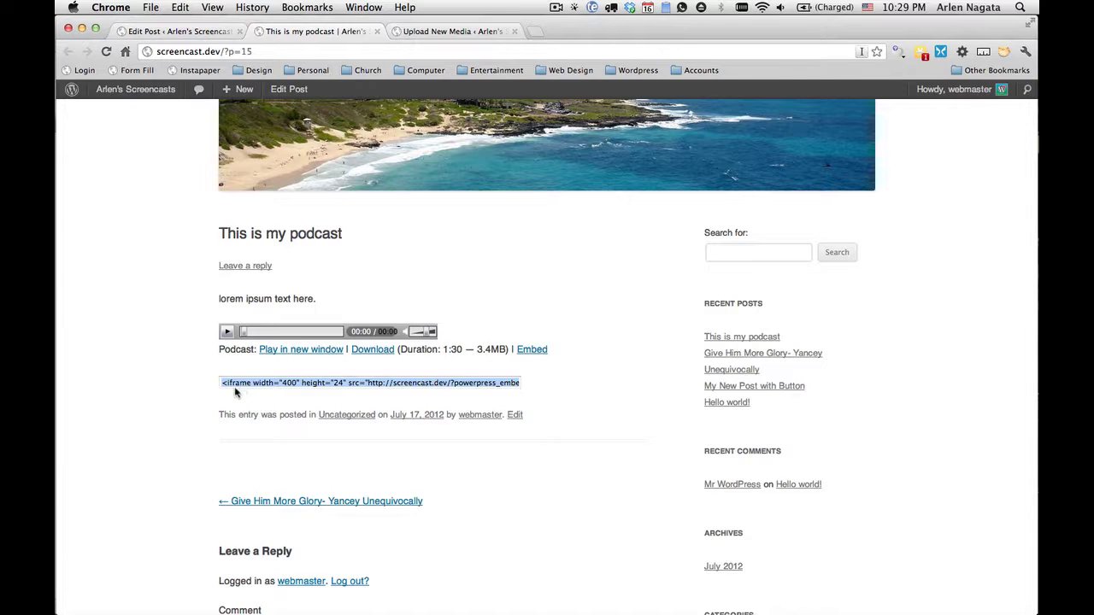
left_click(610, 356)
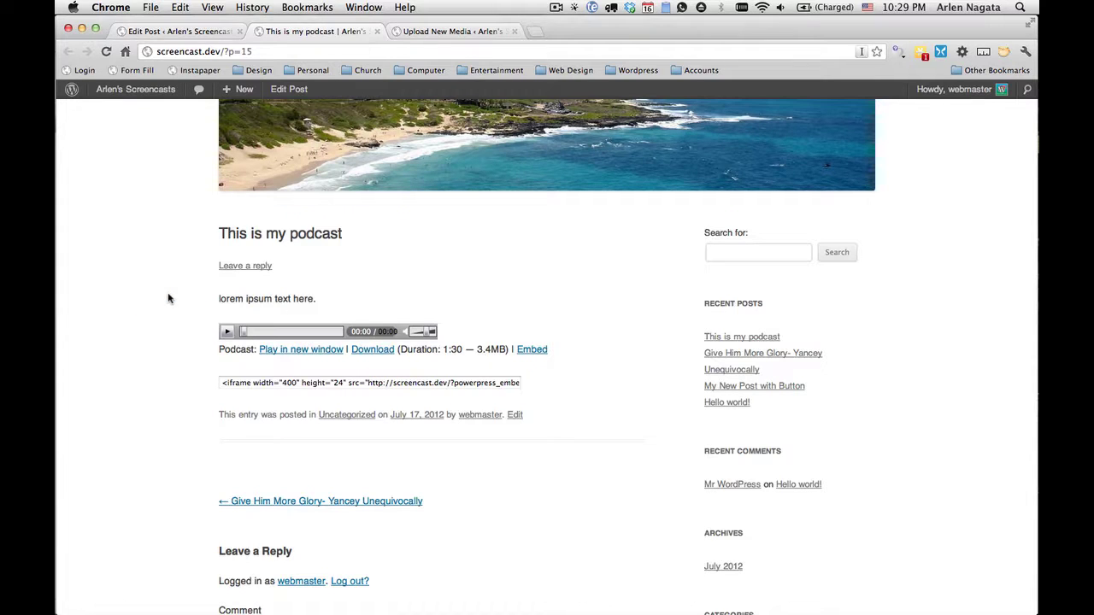
scroll(168, 299, "up", 5)
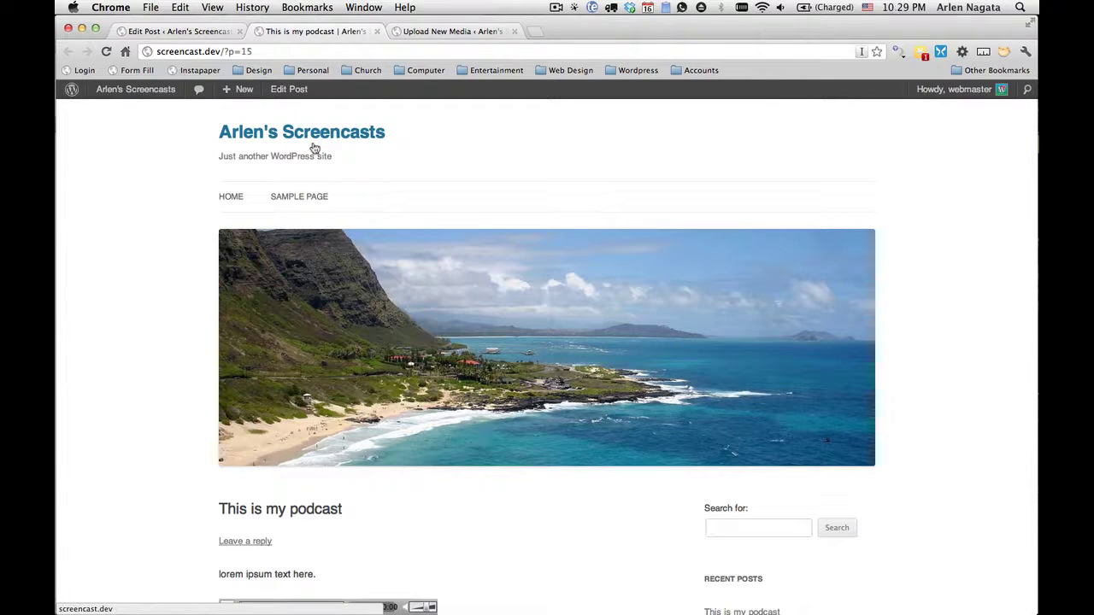
Step: Return to the WordPress admin, open the PowerPress settings, and review the Welcome, Basic Settings and Services & Stats sections
left_click(169, 29)
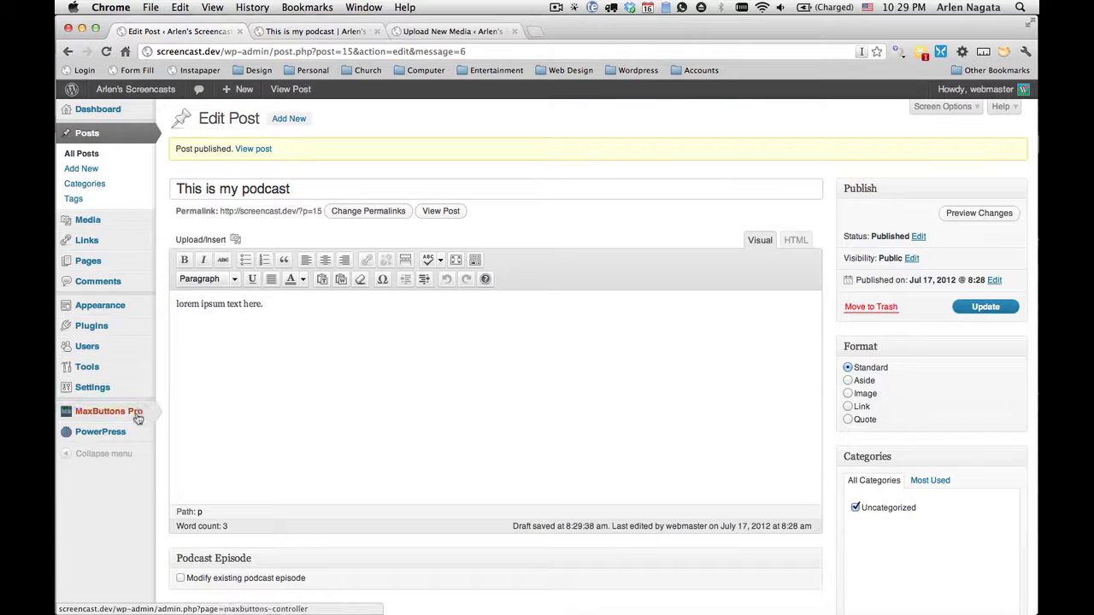
mouse_move(121, 436)
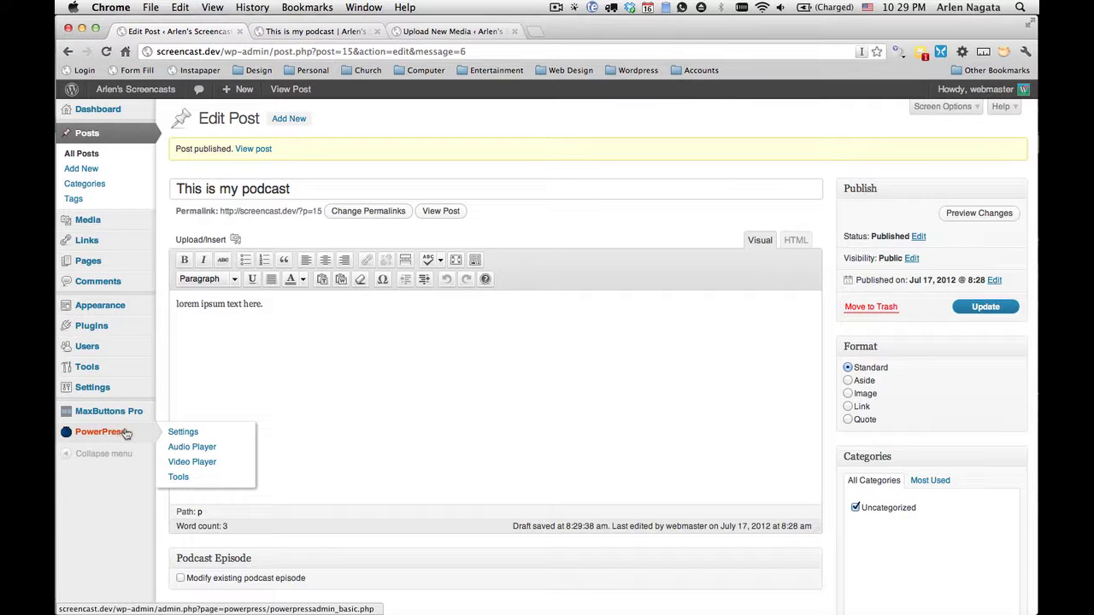
left_click(184, 432)
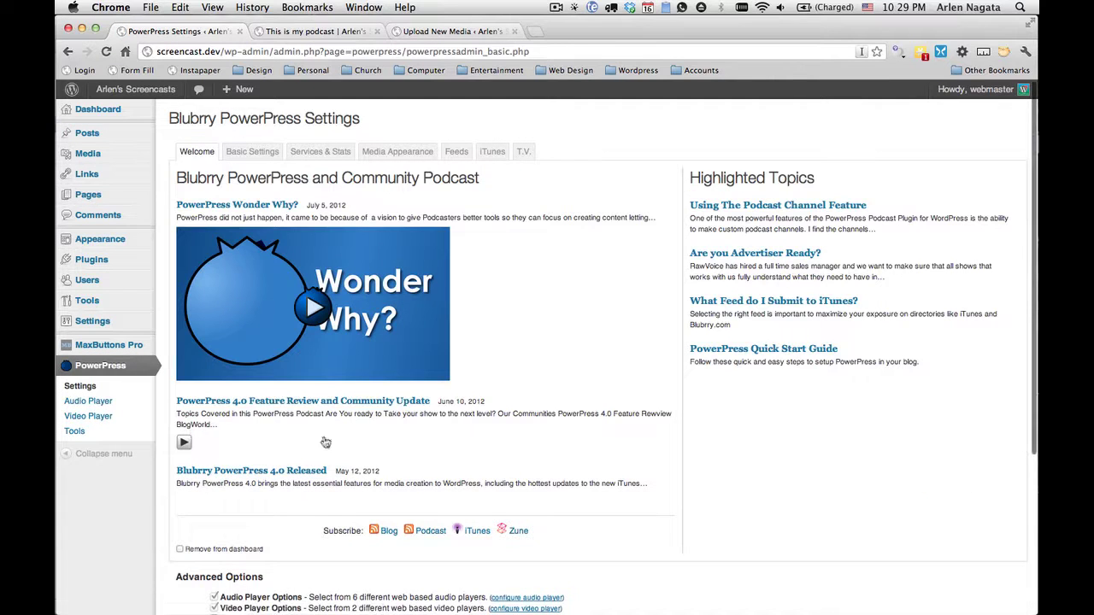
scroll(210, 461, "down", 5)
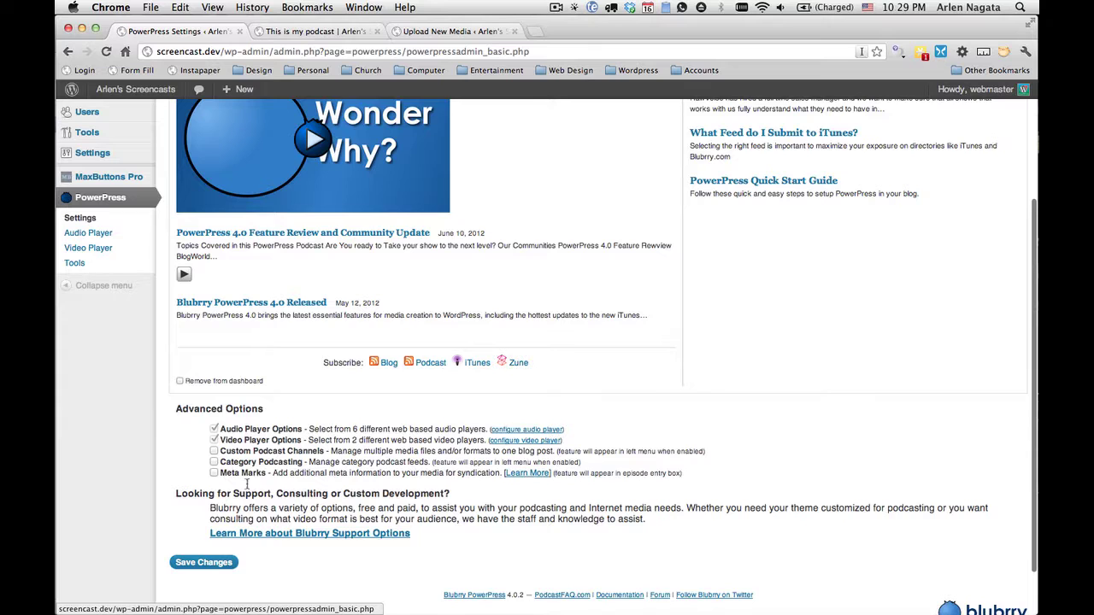
scroll(247, 484, "up", 5)
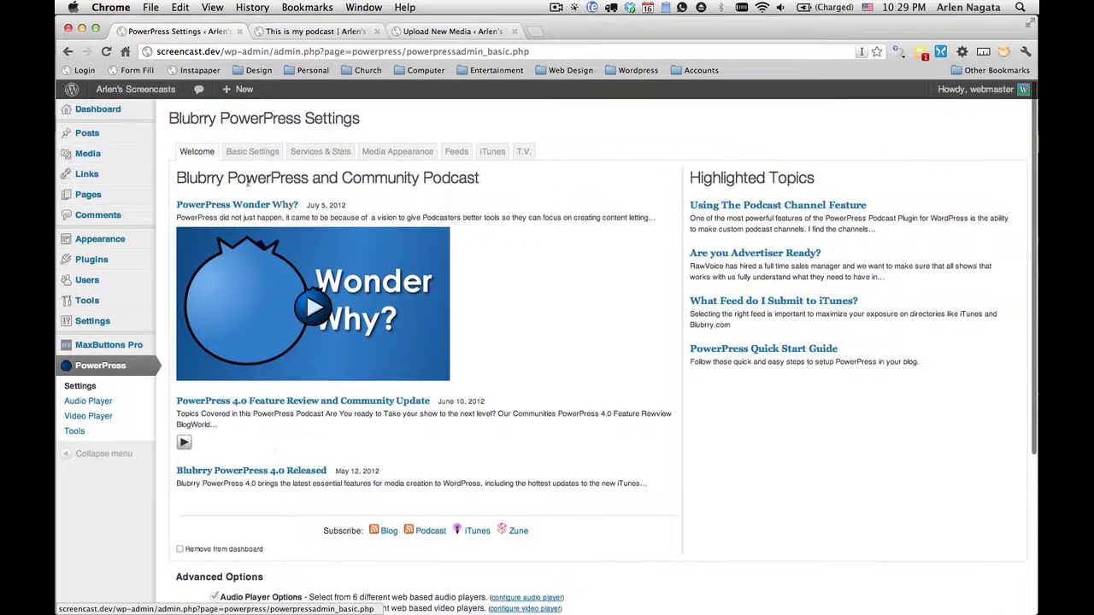
left_click(259, 152)
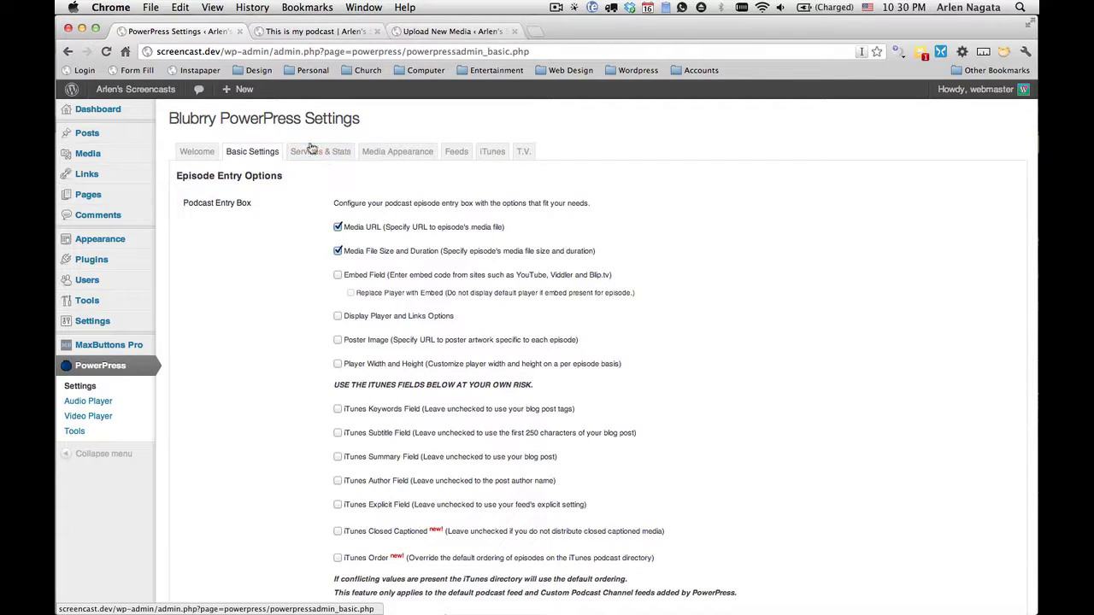
left_click(336, 156)
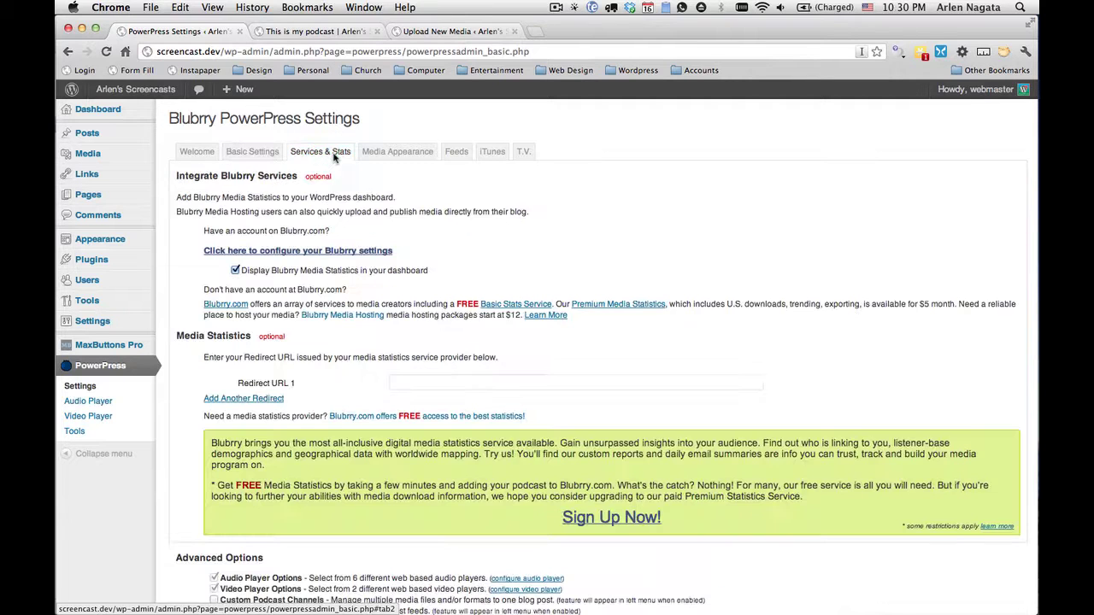
Step: In the Media Appearance settings, disable the download link and the player embed link, including their file size, duration and feed embed options
left_click(405, 159)
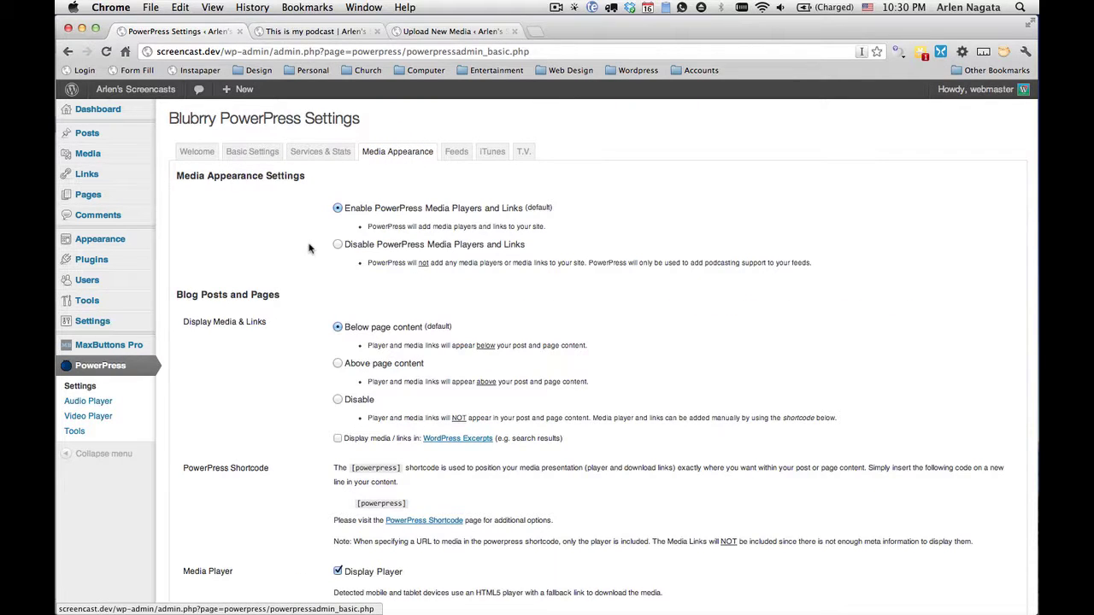
scroll(310, 248, "down", 2)
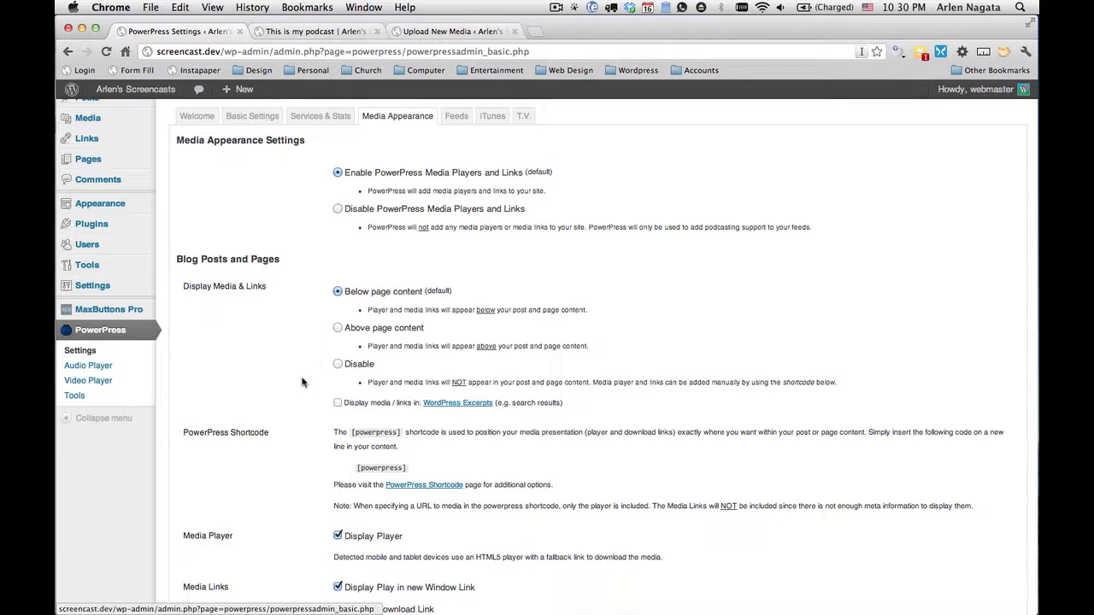
scroll(290, 342, "down", 5)
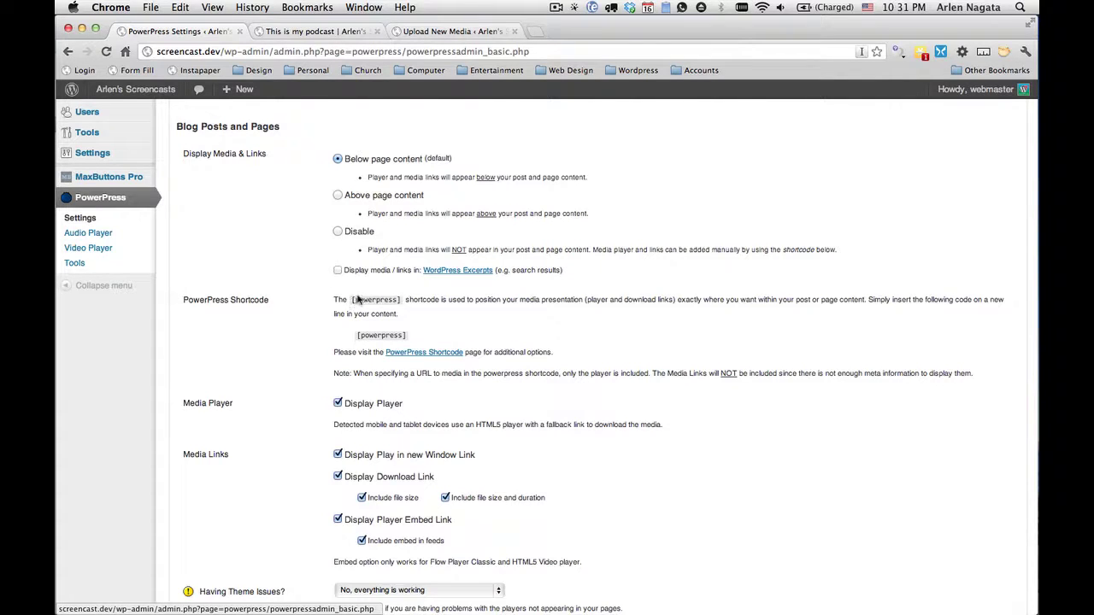
scroll(294, 394, "down", 3)
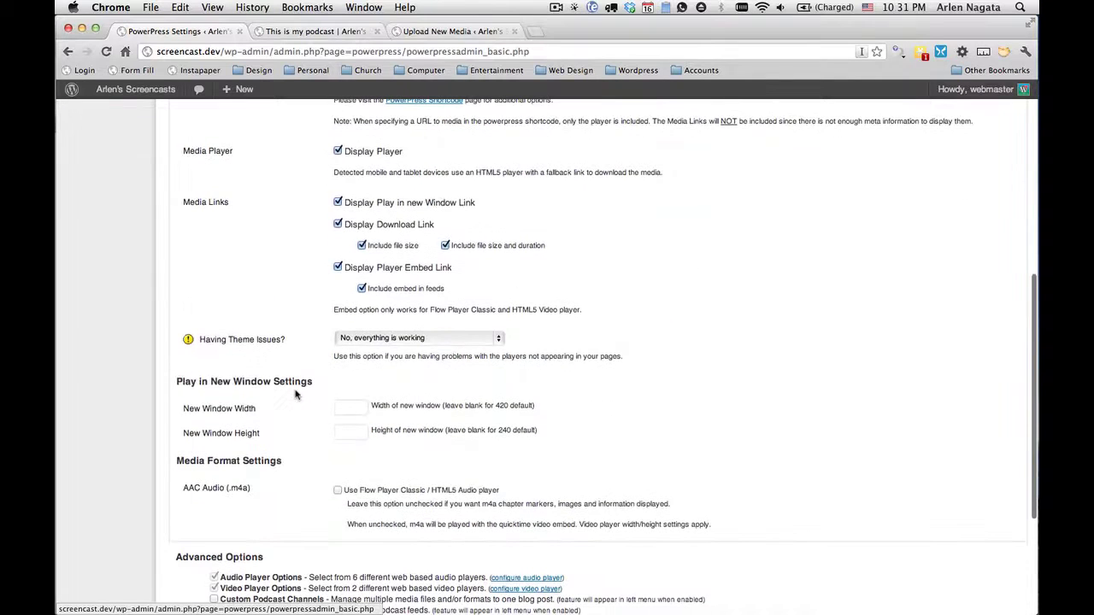
left_click(338, 225)
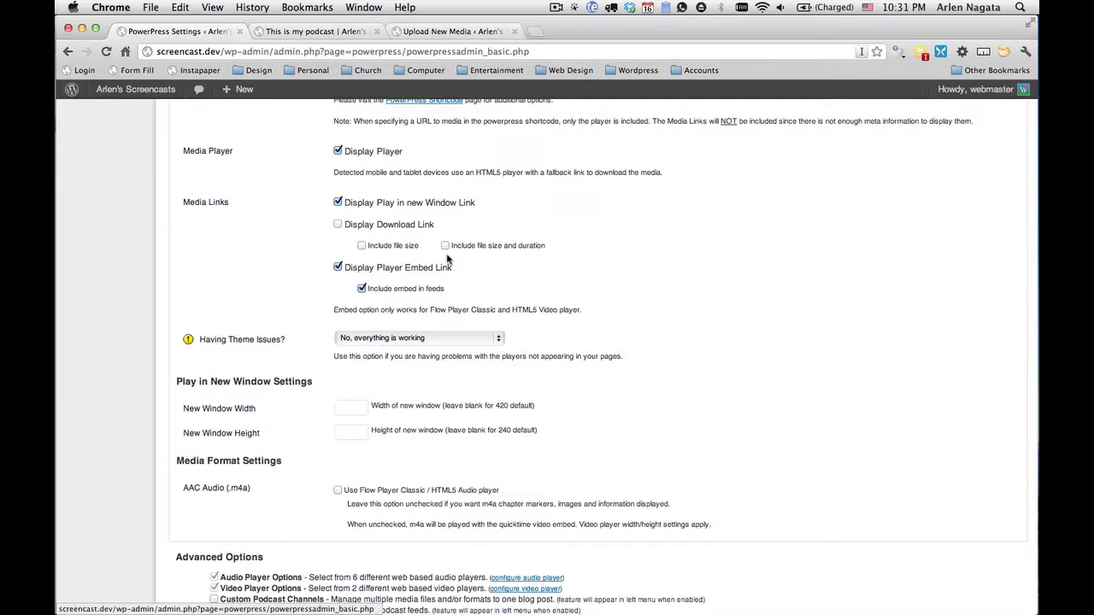
left_click(338, 267)
left_click(362, 289)
Step: Save the PowerPress settings and look over the Media Appearance options
scroll(655, 338, "up", 1)
scroll(654, 337, "up", 5)
scroll(655, 337, "down", 8)
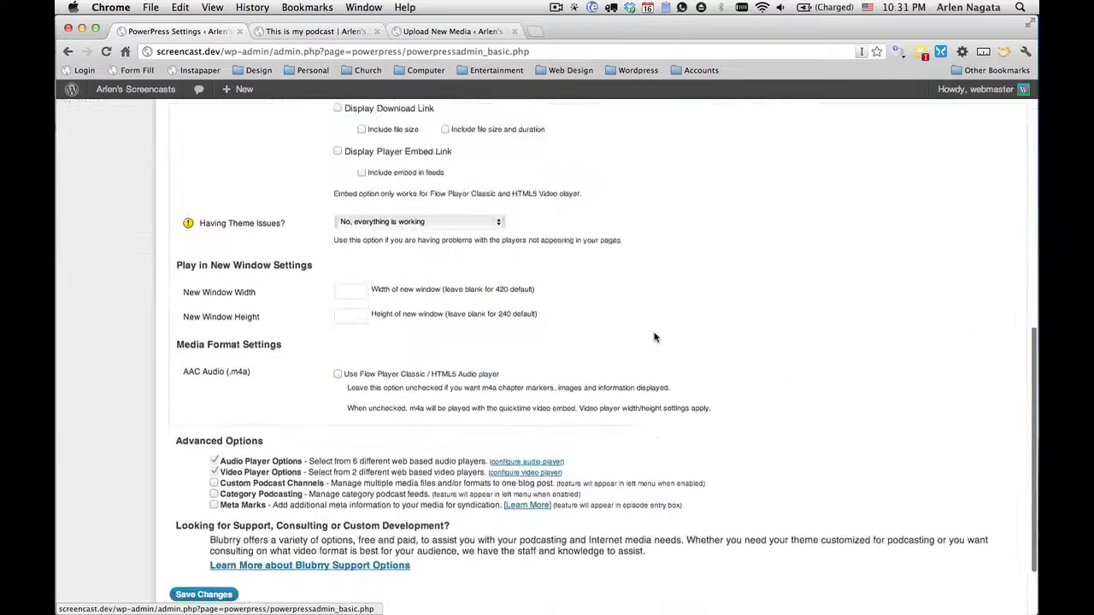
left_click(221, 503)
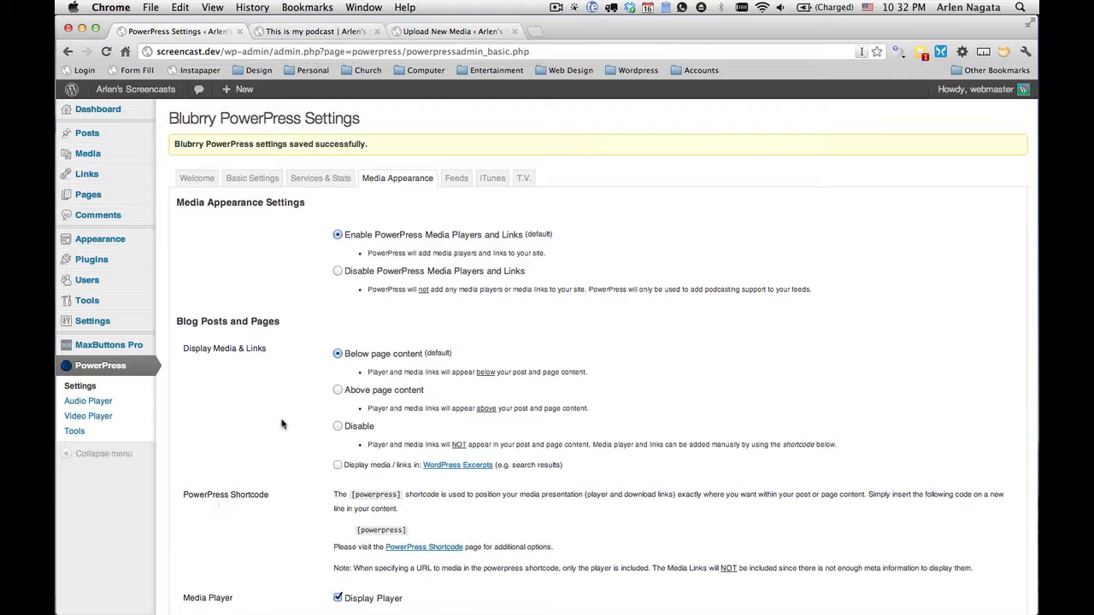
scroll(300, 460, "down", 4)
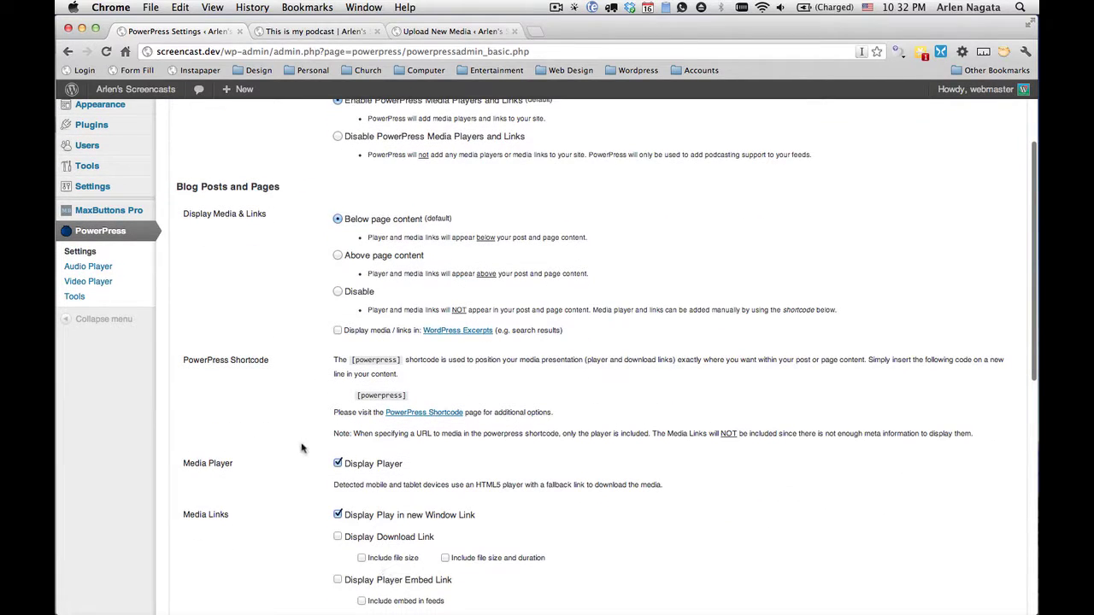
scroll(301, 447, "up", 4)
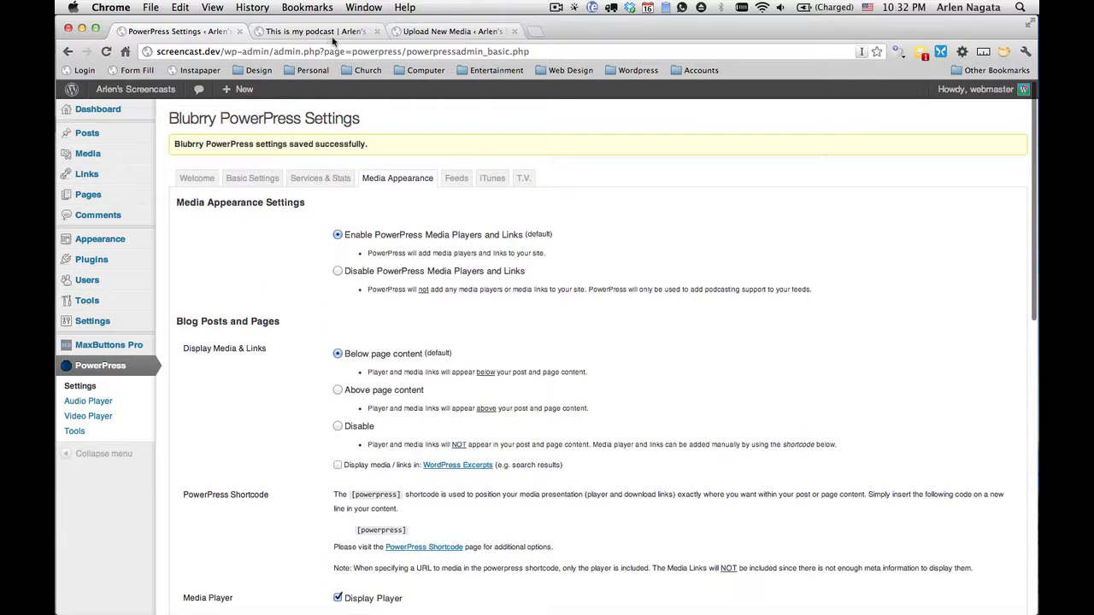
Step: Reload the published podcast post and check the media links shown below its audio player
left_click(332, 34)
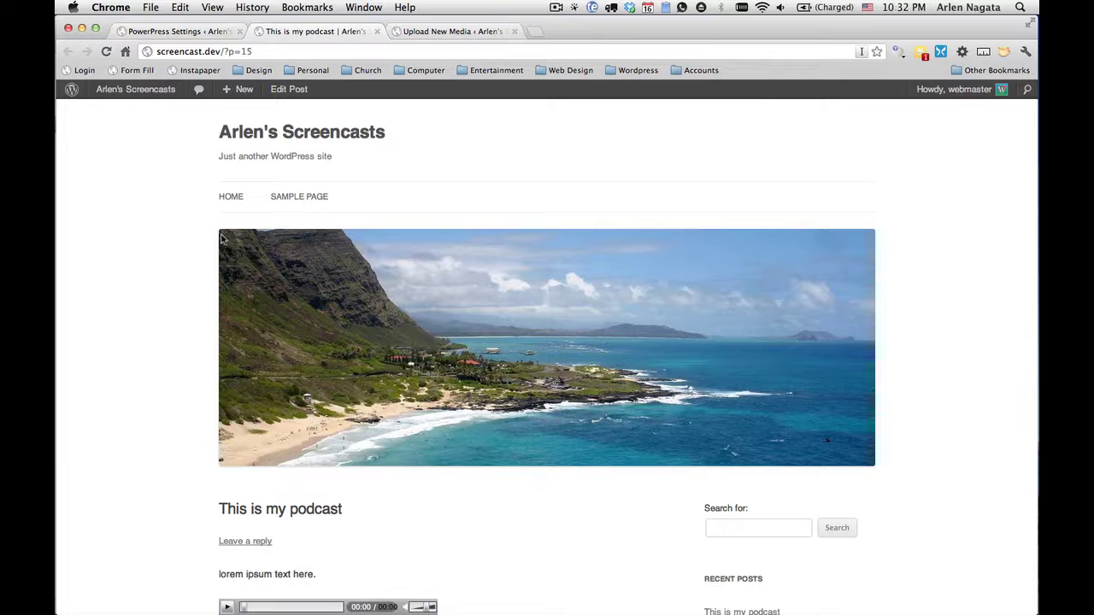
left_click(106, 51)
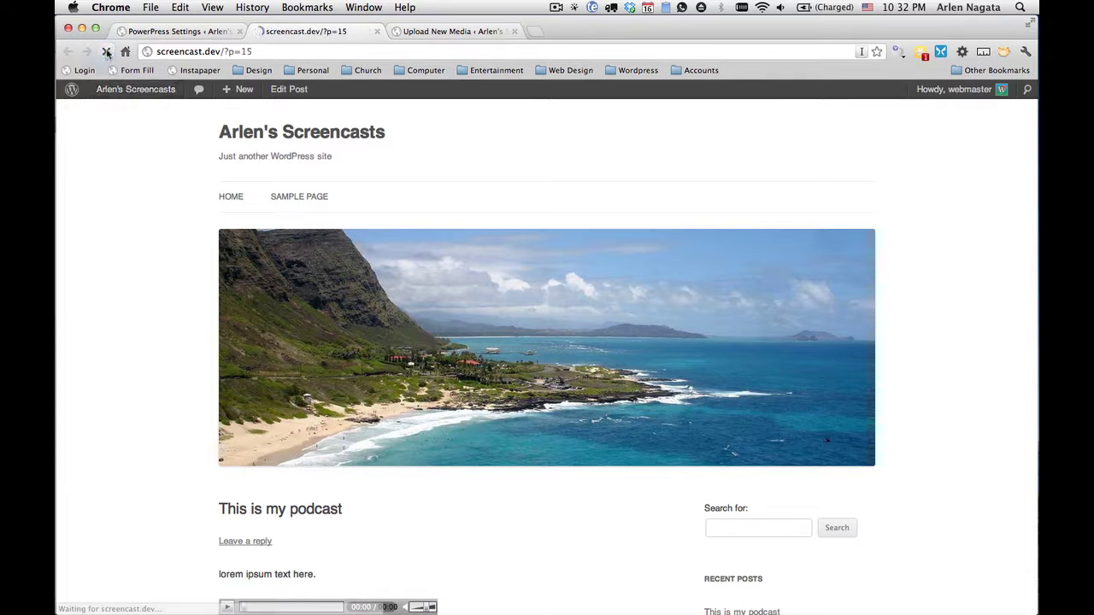
scroll(171, 432, "down", 5)
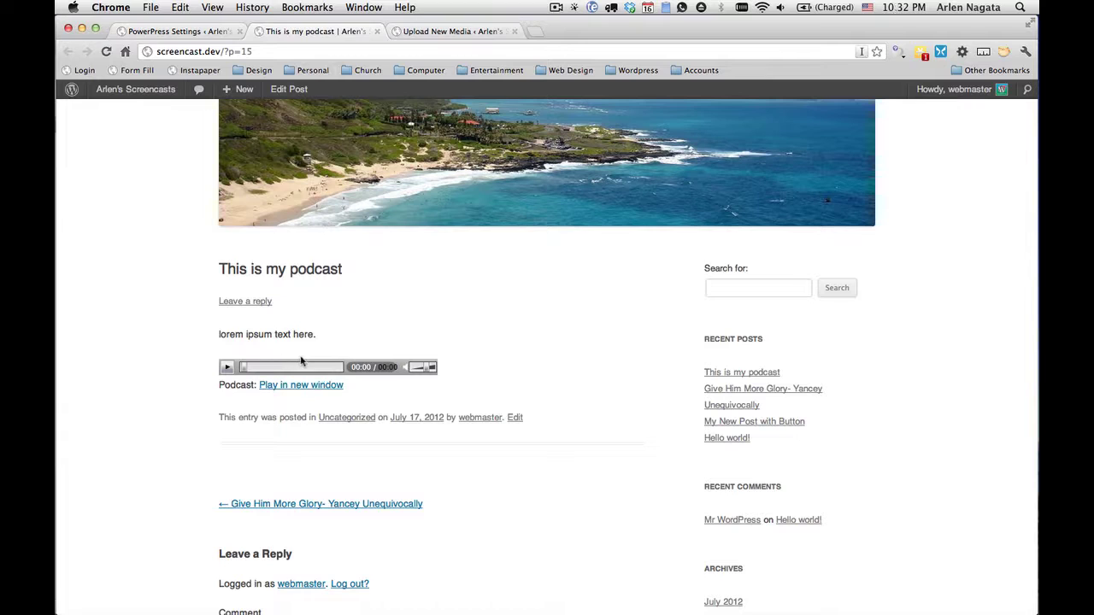
right_click(261, 334)
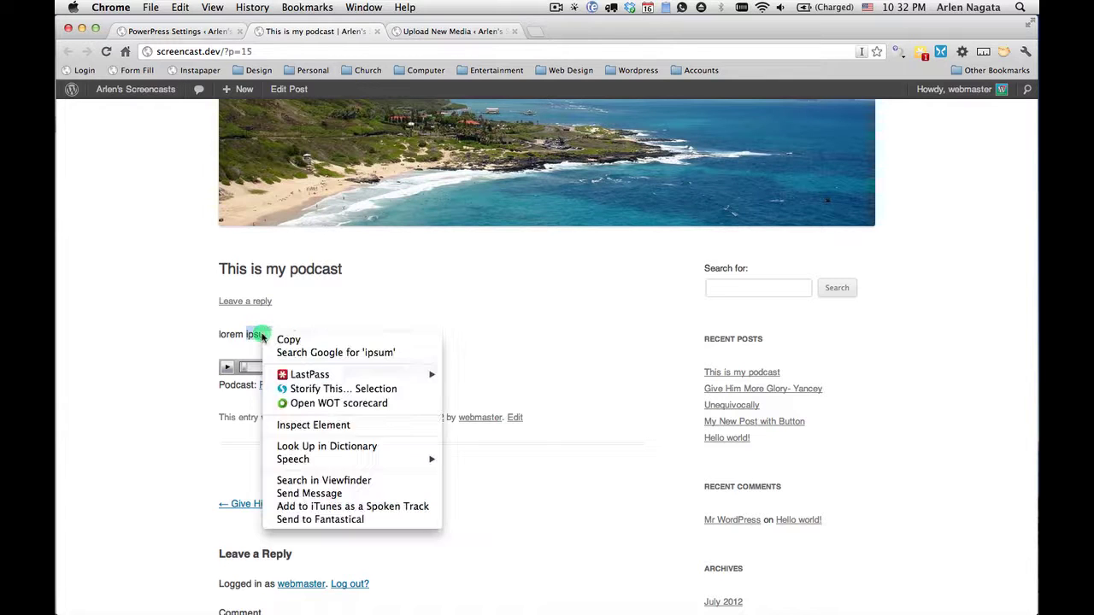
left_click(369, 312)
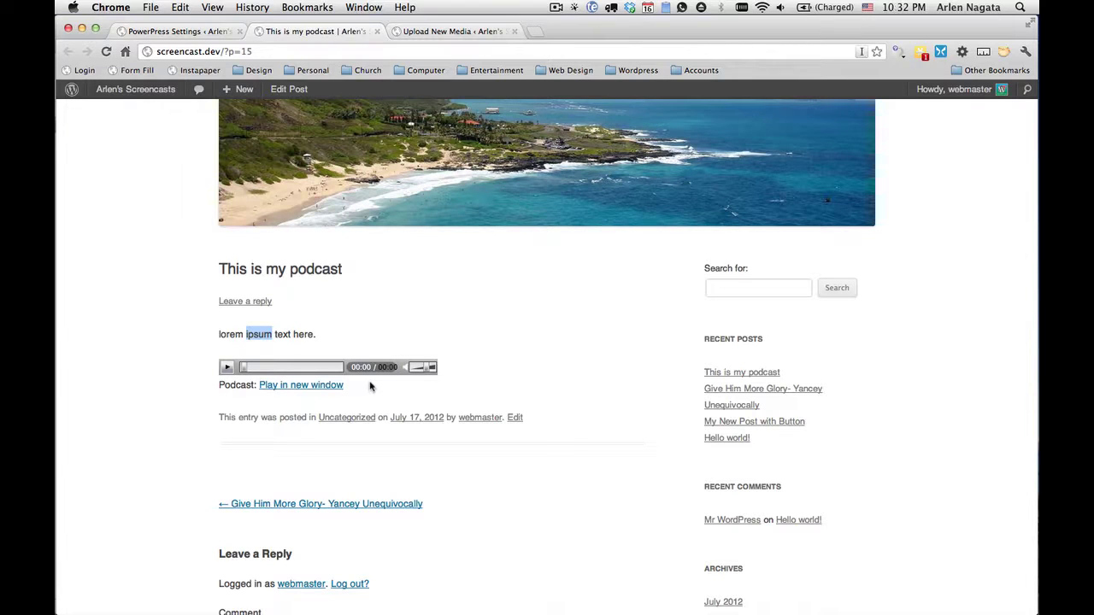
left_click(313, 338)
scroll(162, 371, "up", 5)
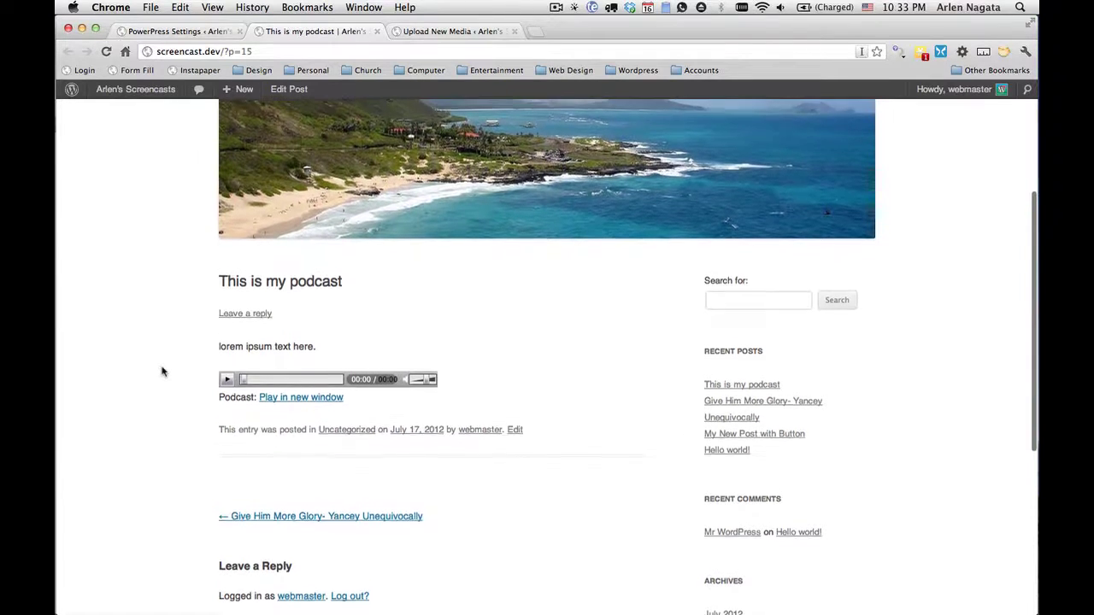
scroll(163, 372, "down", 8)
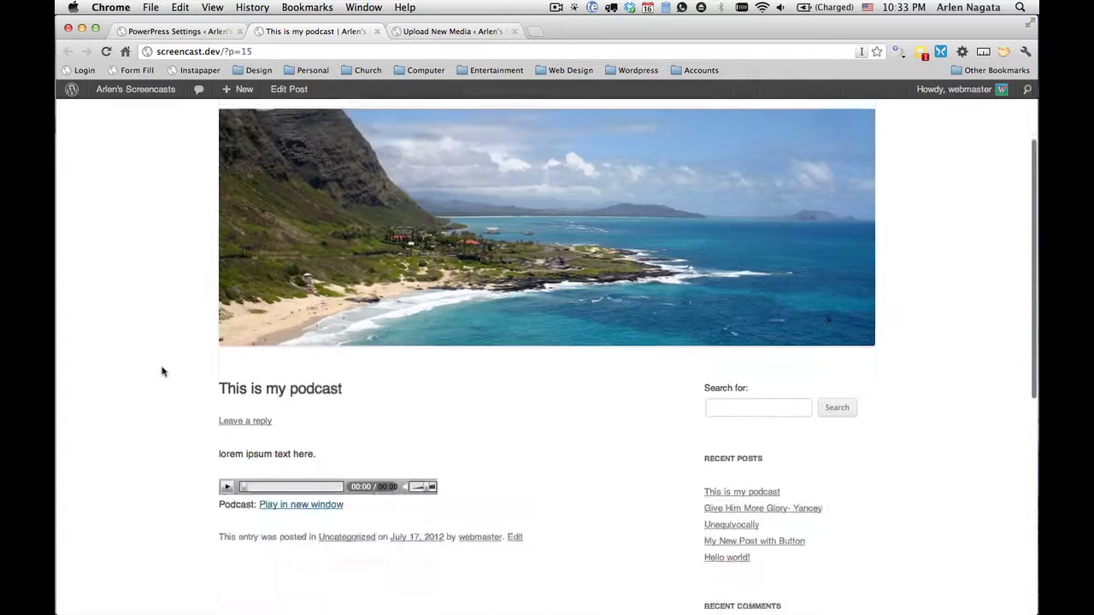
scroll(163, 372, "up", 1)
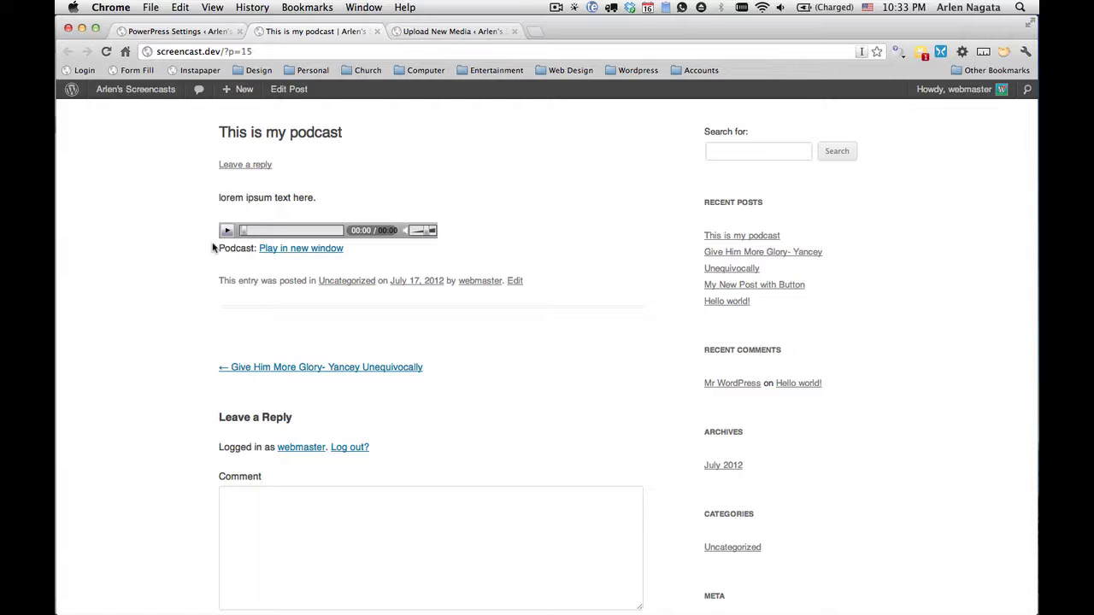
scroll(212, 248, "up", 10)
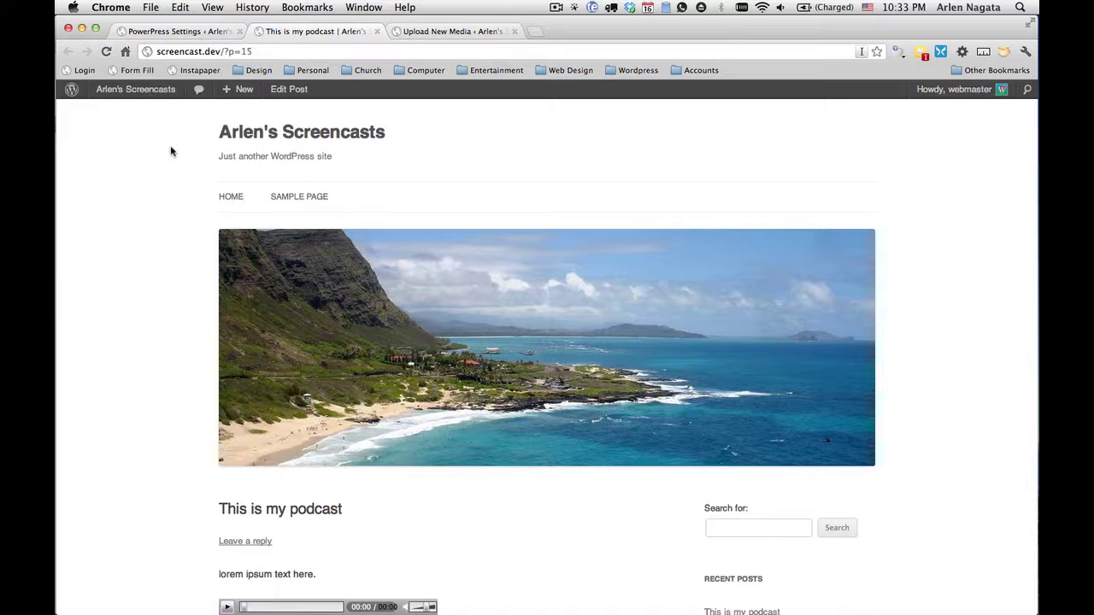
scroll(170, 152, "down", 3)
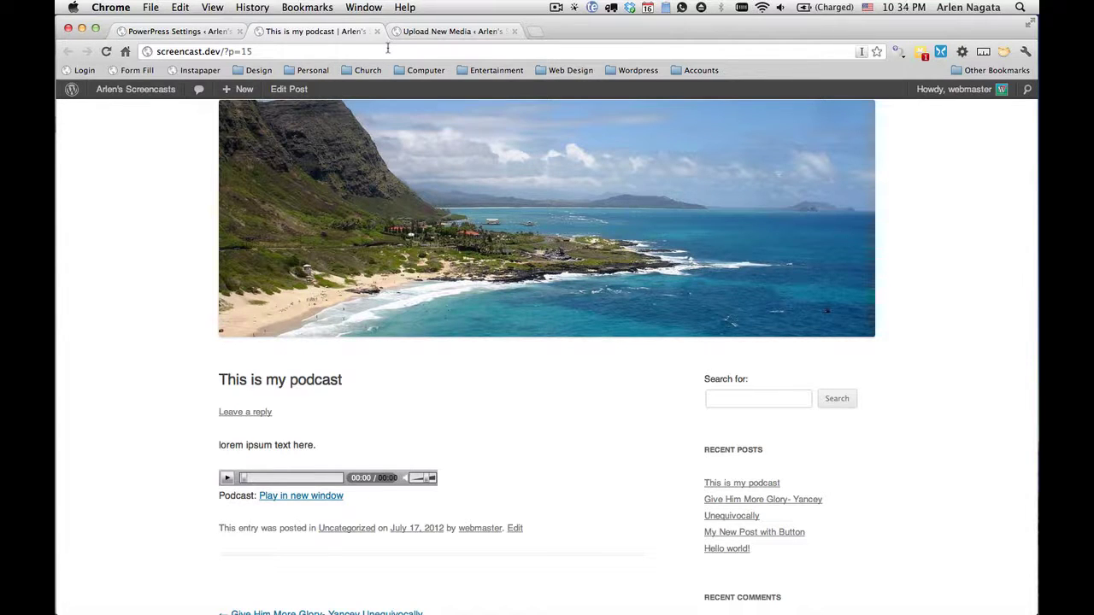
scroll(169, 189, "up", 2)
scroll(169, 189, "up", 2)
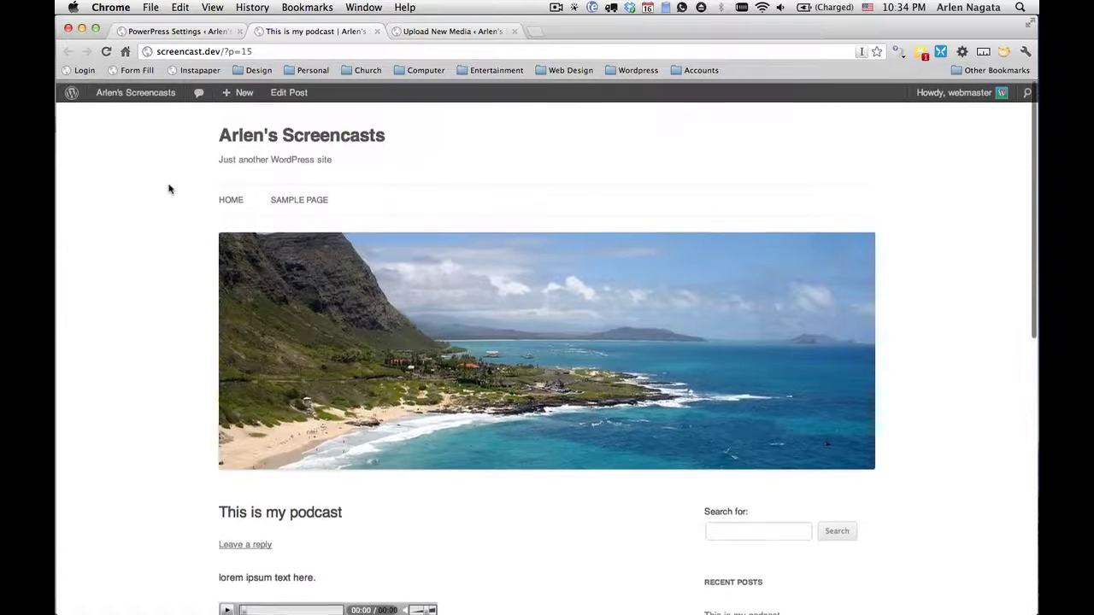